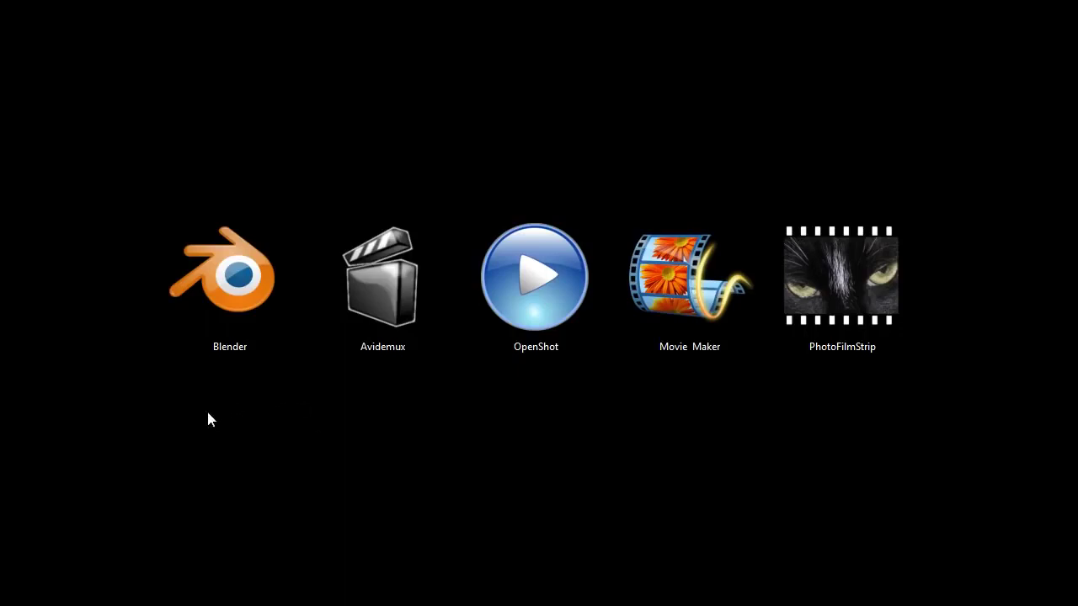
Rubber-band select the five editor icons on the desktop, then deselect them.
left_click_drag(208, 411, 872, 269)
left_click(746, 434)
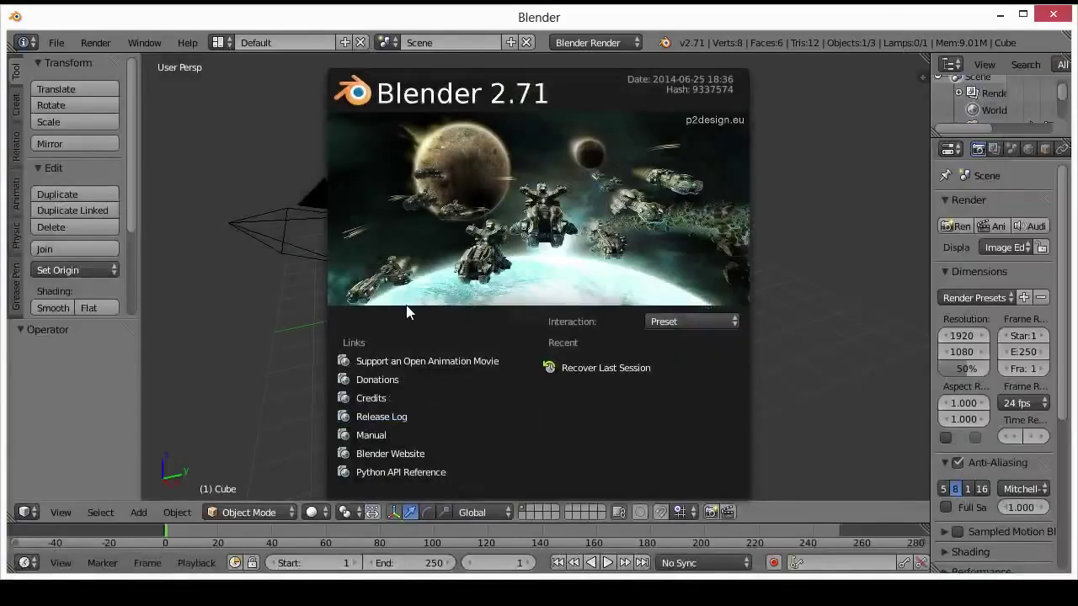
Dismiss Blender's splash and move the default cube along Y to 1.180.
left_click(317, 275)
scroll(468, 280, "up", 5)
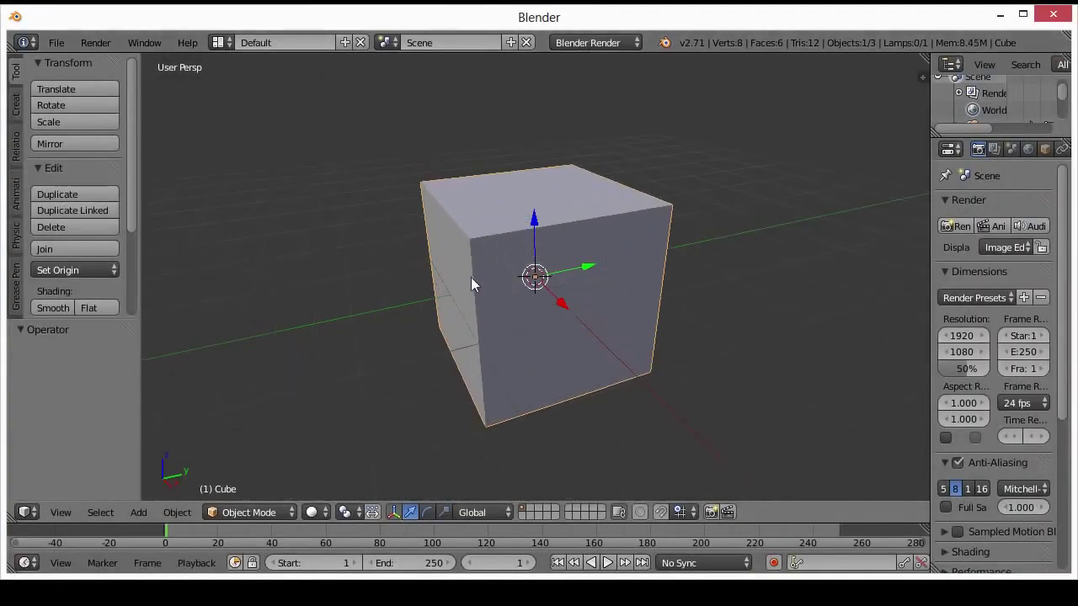
mouse_move(471, 284)
middle_mouse_down()
mouse_move(356, 248)
mouse_move(560, 297)
middle_mouse_up()
left_click_drag(560, 296, 613, 318)
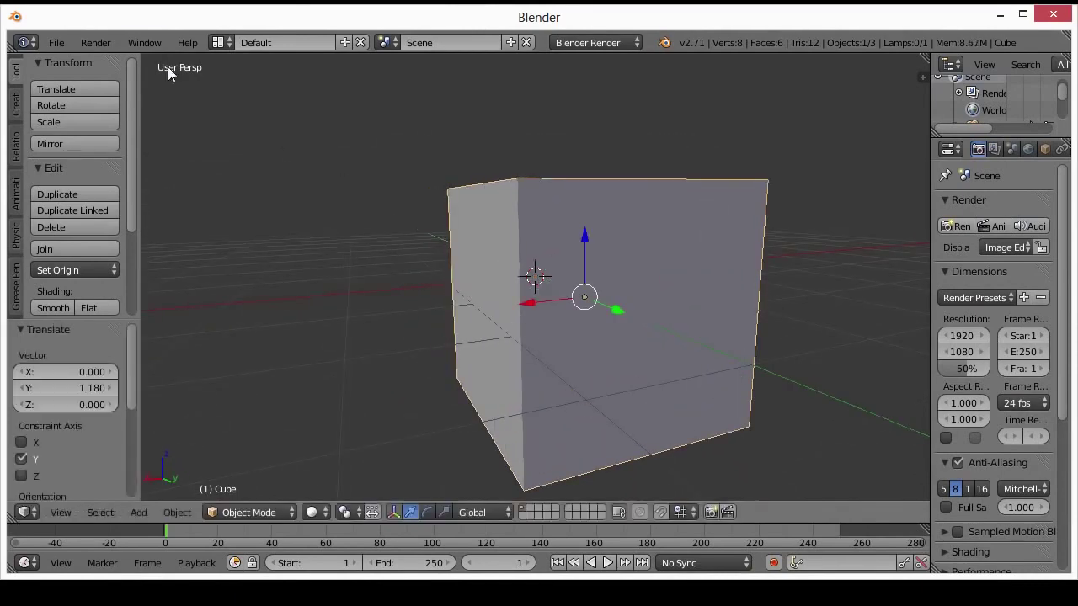
Switch the workspace to the Video Editing layout and let the graph fill its area.
left_click(221, 44)
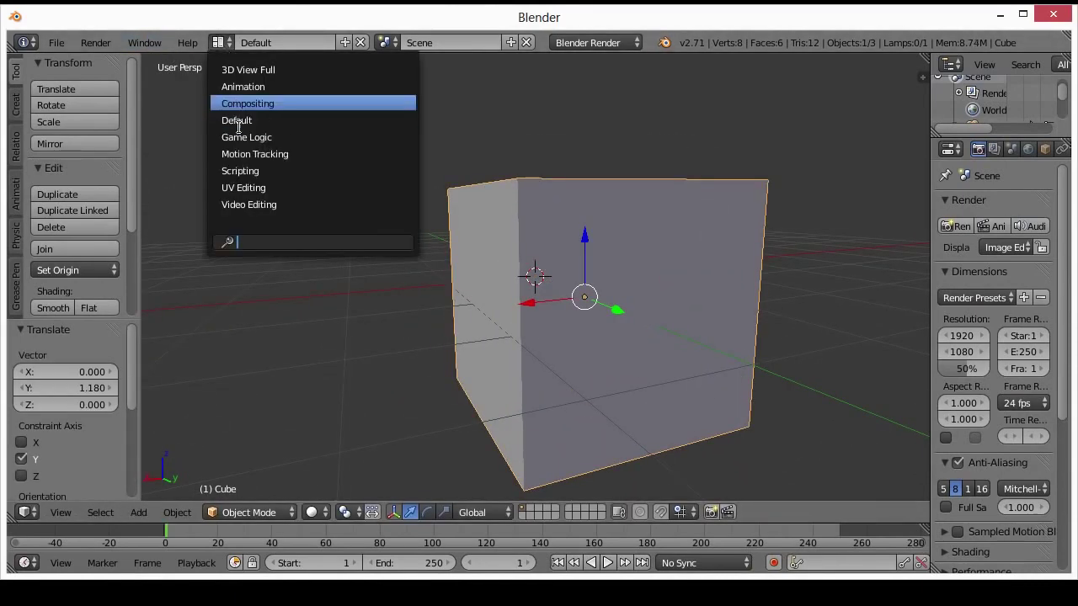
left_click(256, 204)
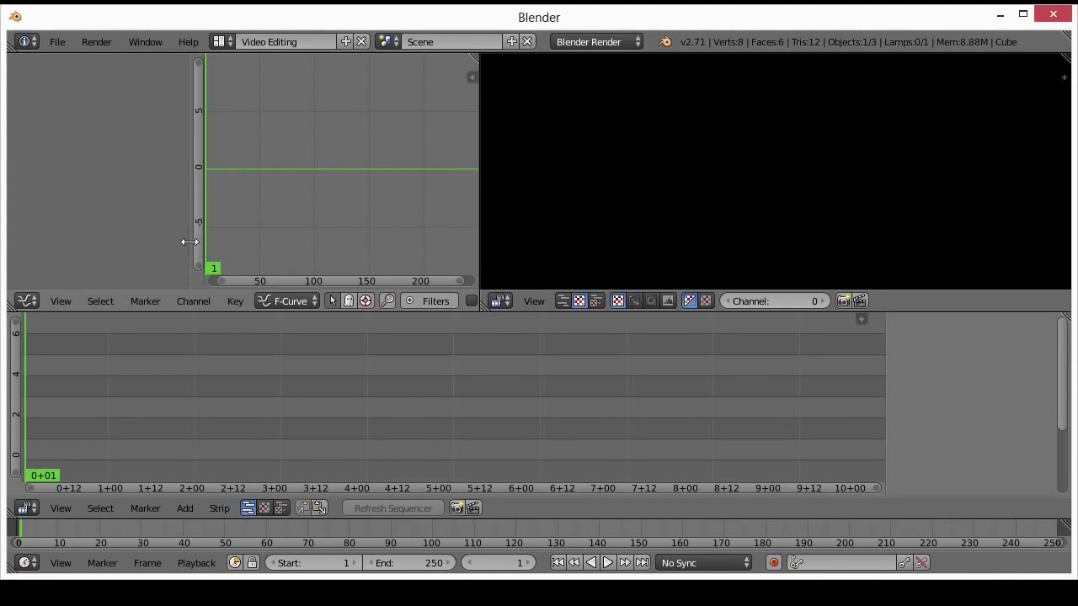
left_click_drag(198, 242, 77, 241)
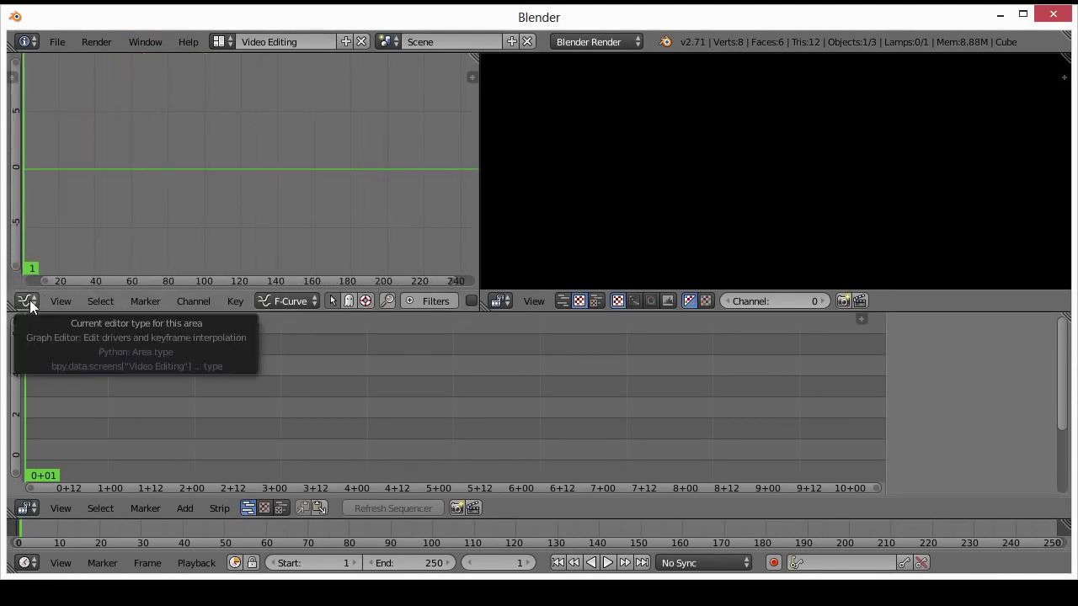
Add ski.MP4 from the Videos folder to the sequencer as a movie strip.
left_click(184, 508)
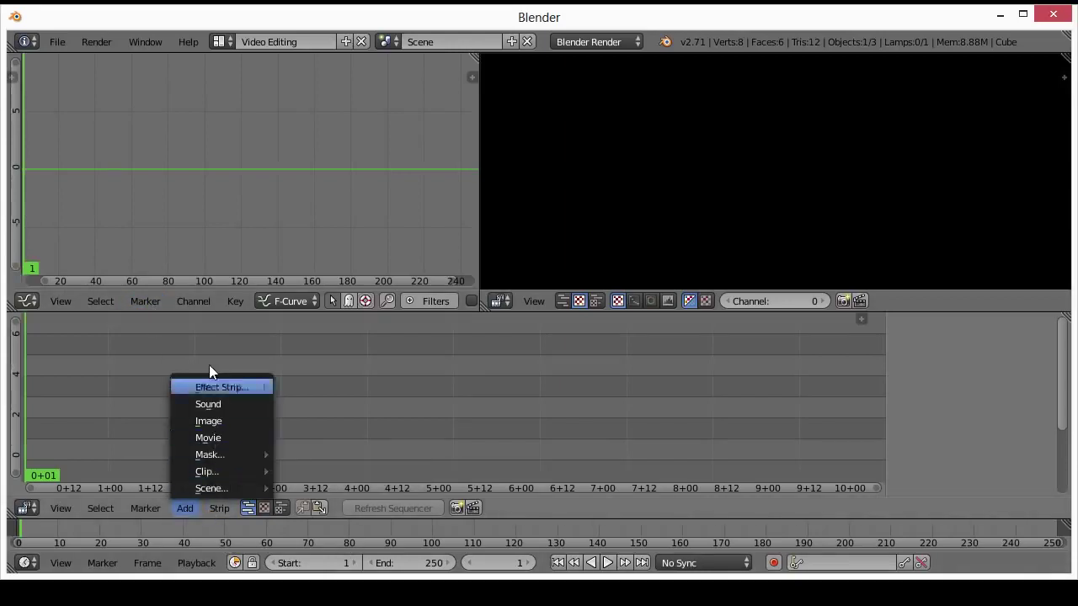
left_click(211, 438)
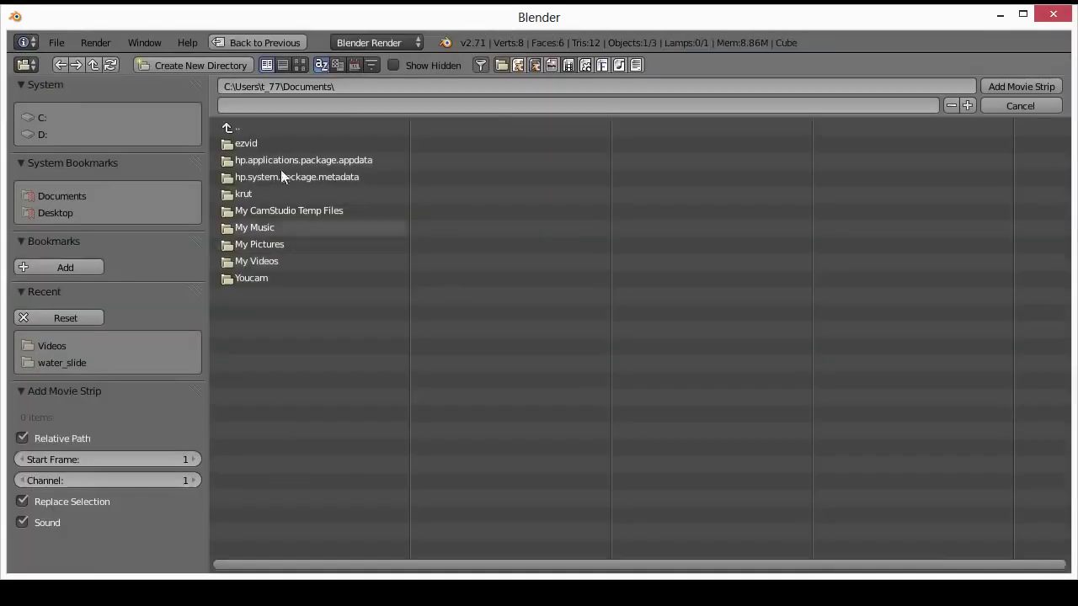
left_click(245, 125)
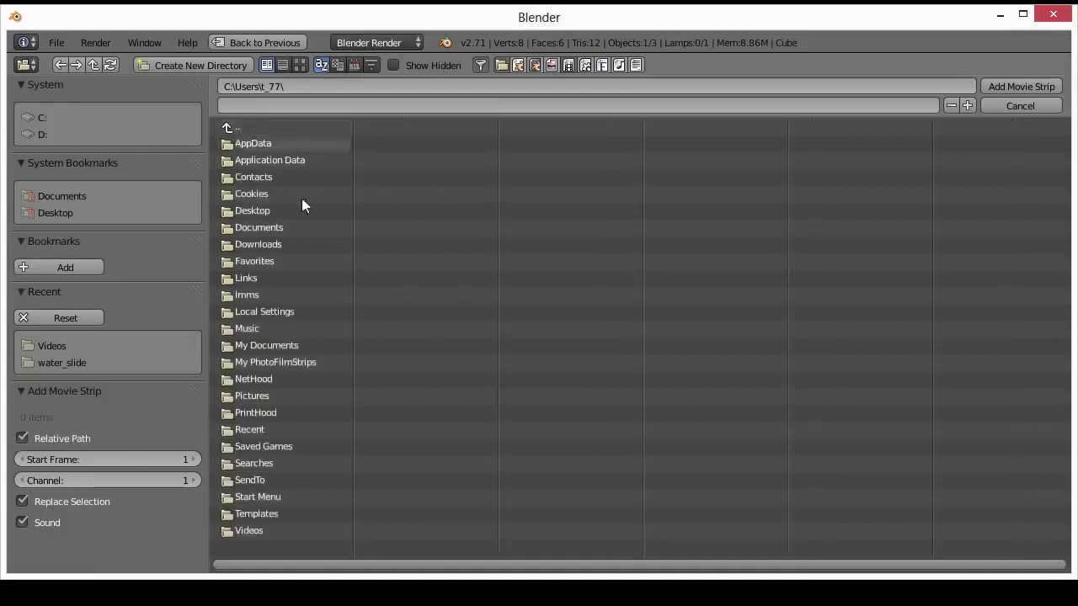
left_click(248, 531)
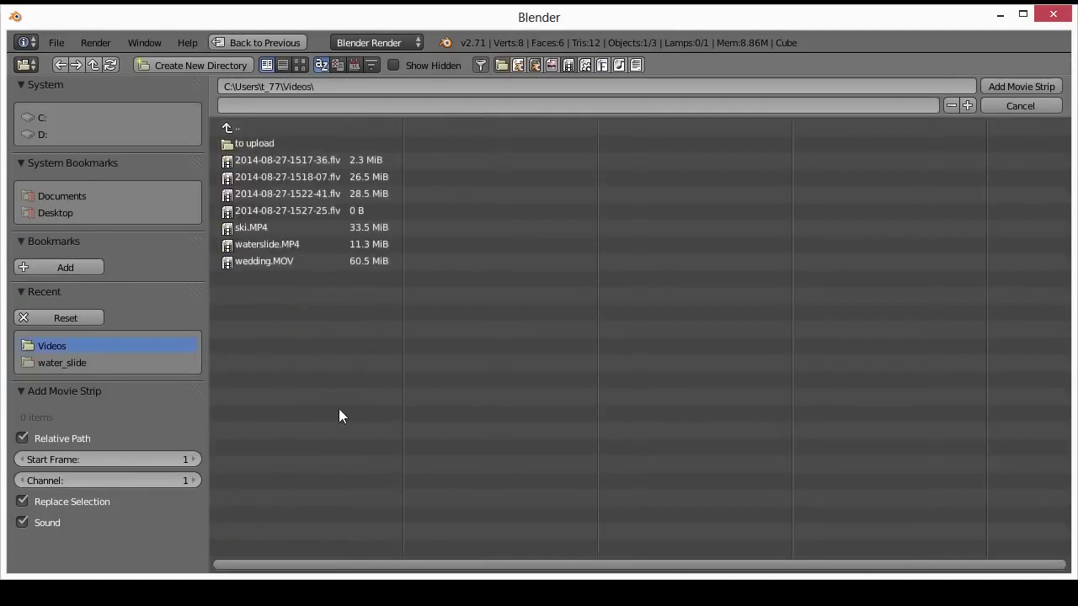
left_click(251, 229)
left_click(1015, 86)
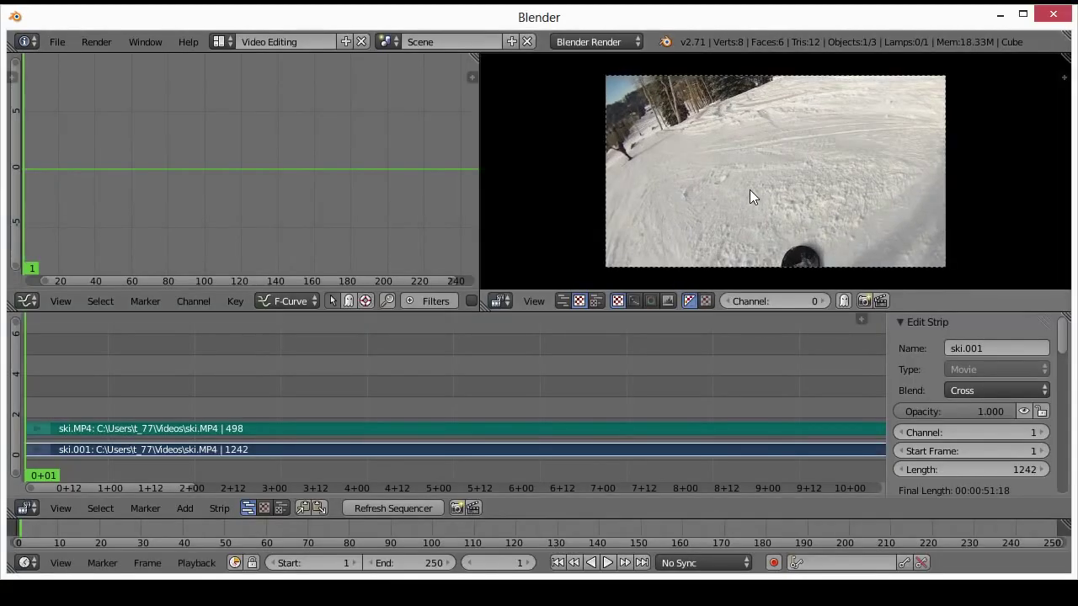
Turn the graph area into the Properties editor and browse the Strip and Add menus.
left_click(27, 301)
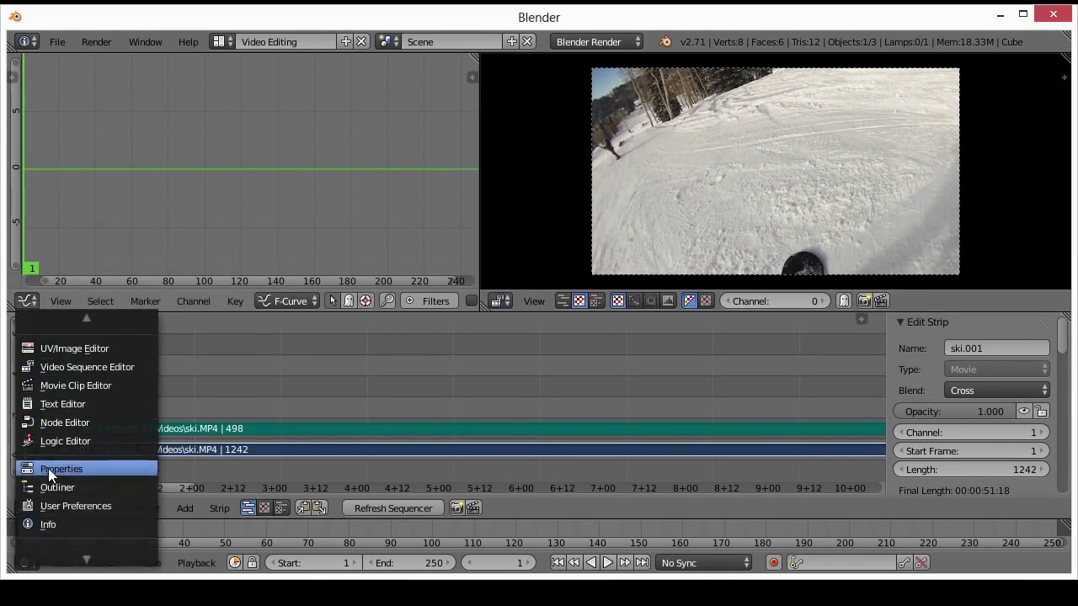
left_click(48, 468)
scroll(265, 223, "down", 1)
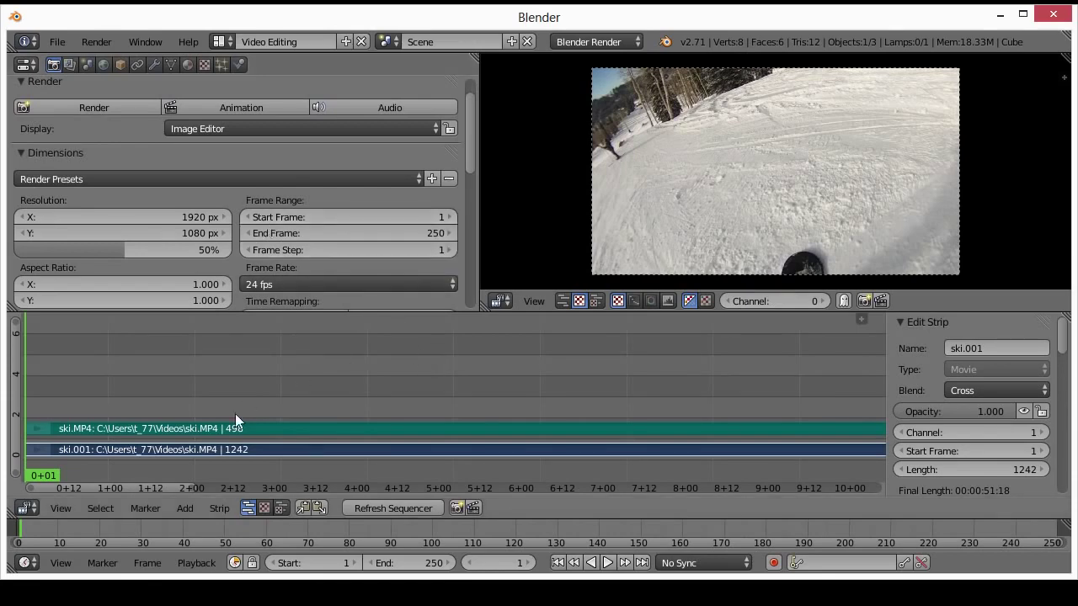
left_click(213, 508)
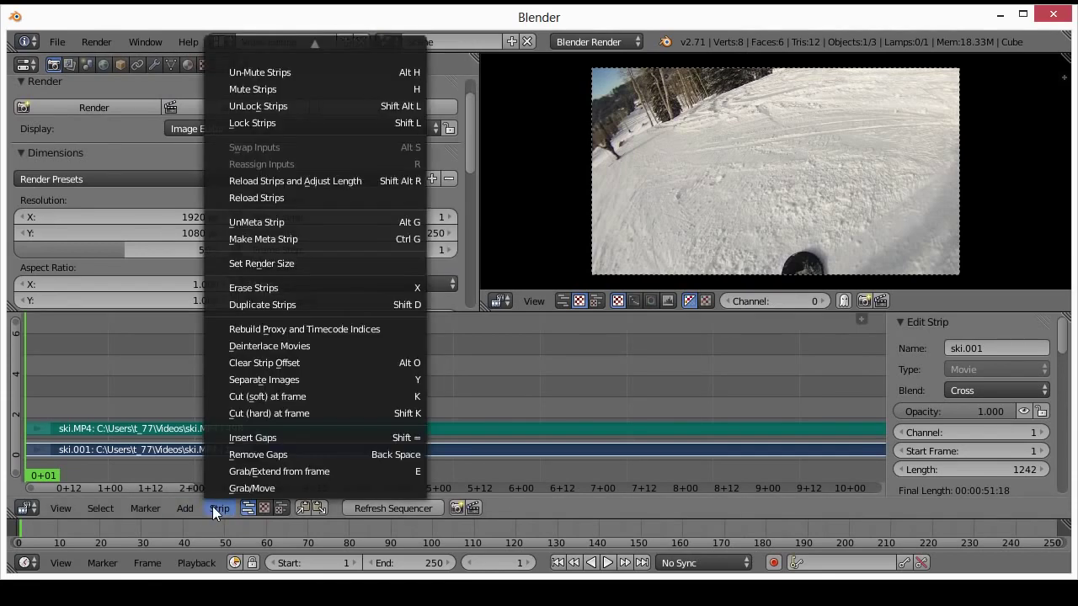
left_click(186, 507)
mouse_move(221, 387)
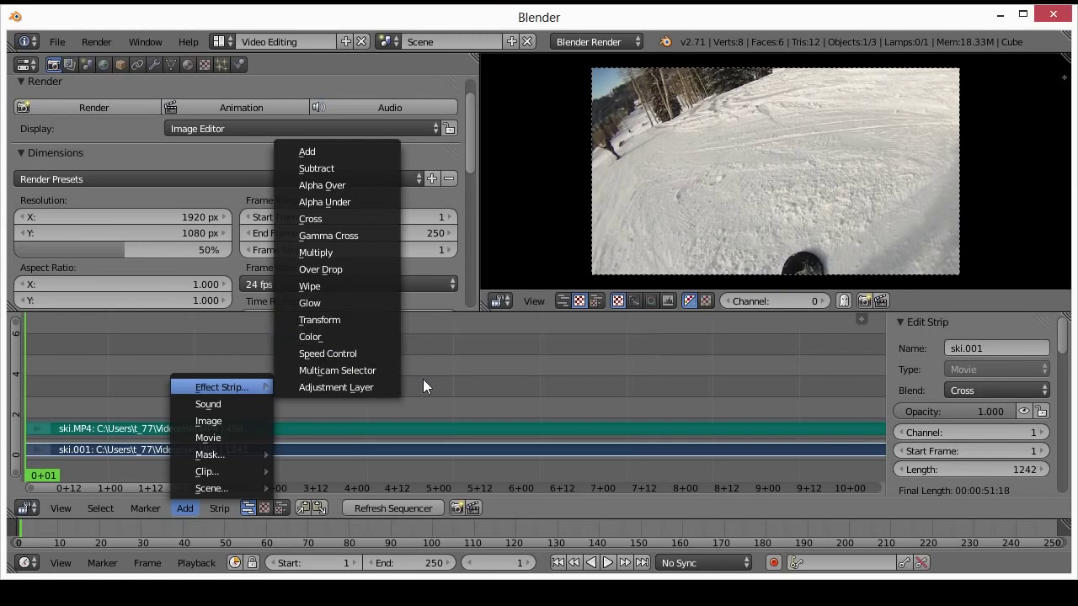
Grab the ski.MP4 sound strip and drop it back in channel 2 at frame 1.
right_click(416, 431)
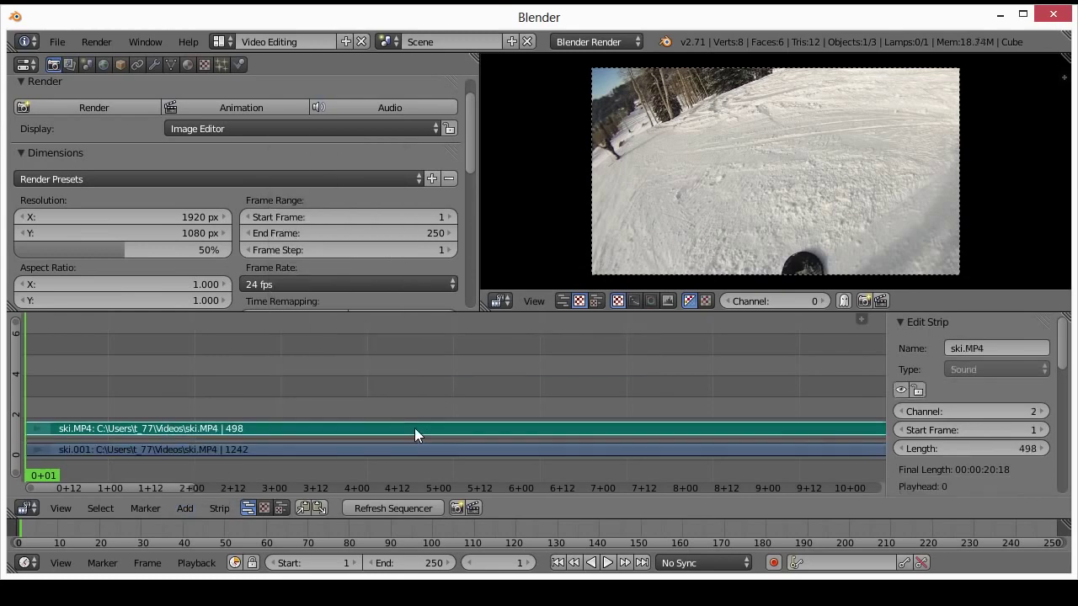
key("g")
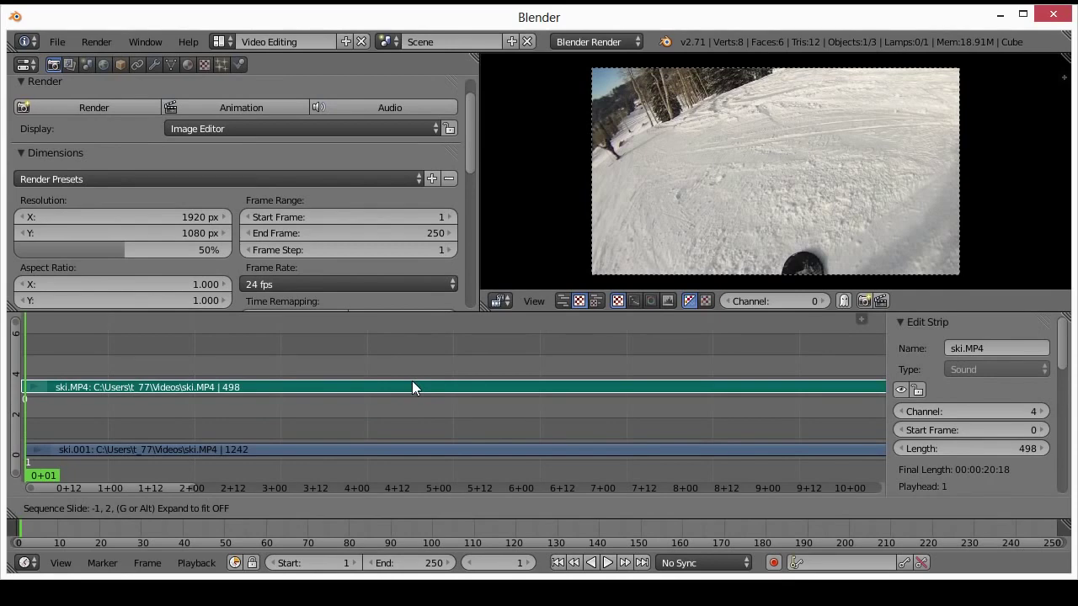
left_click(342, 452)
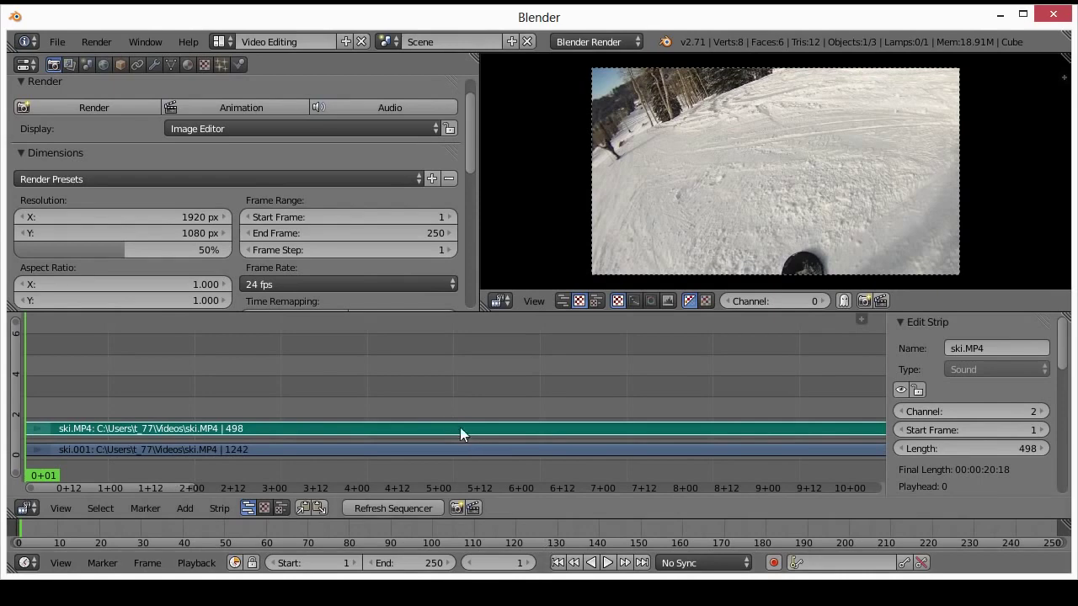
Play the ski clip from frame 125 to about 185, stop it, and minimize Blender.
left_click(536, 539)
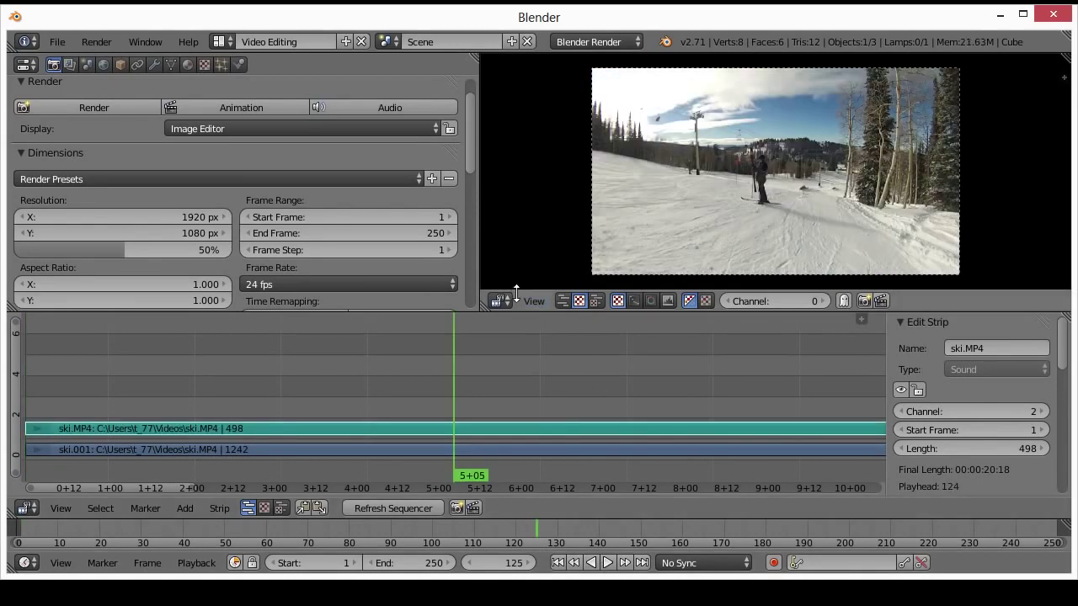
left_click(607, 562)
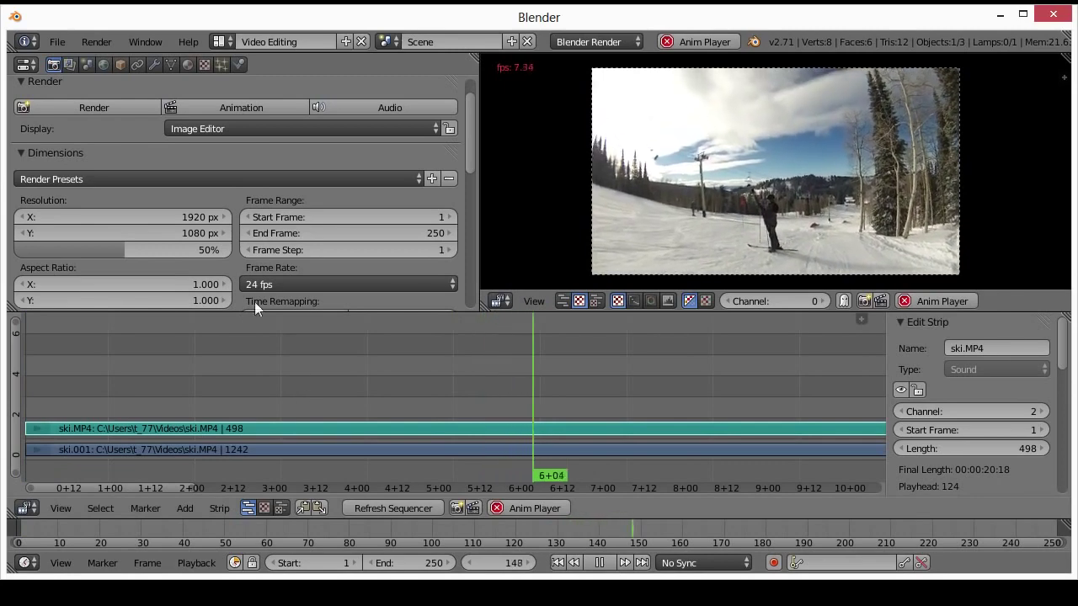
left_click_drag(467, 132, 471, 159)
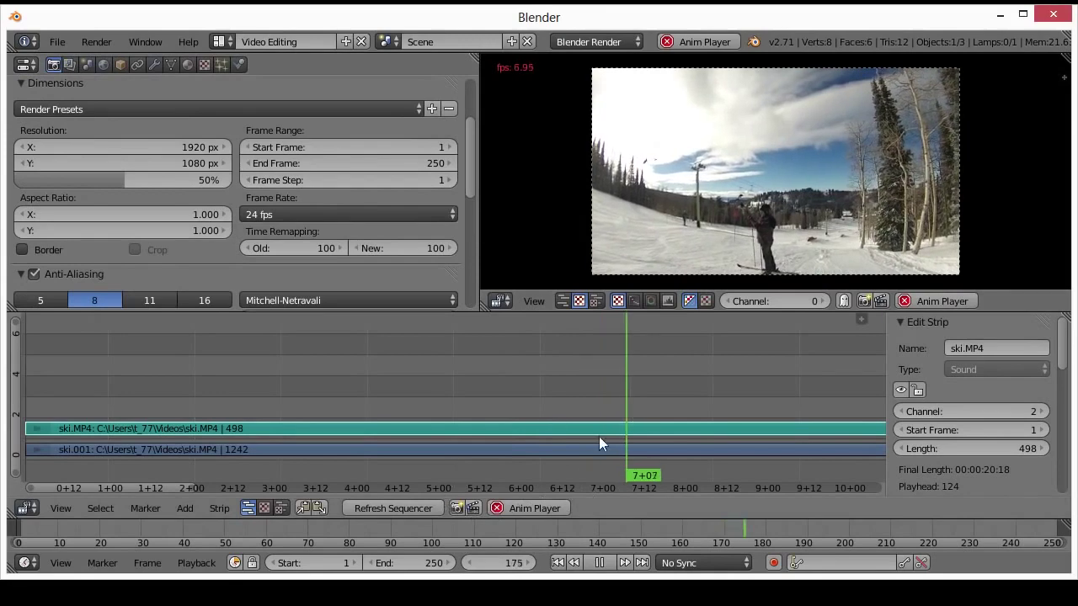
key("alt+a")
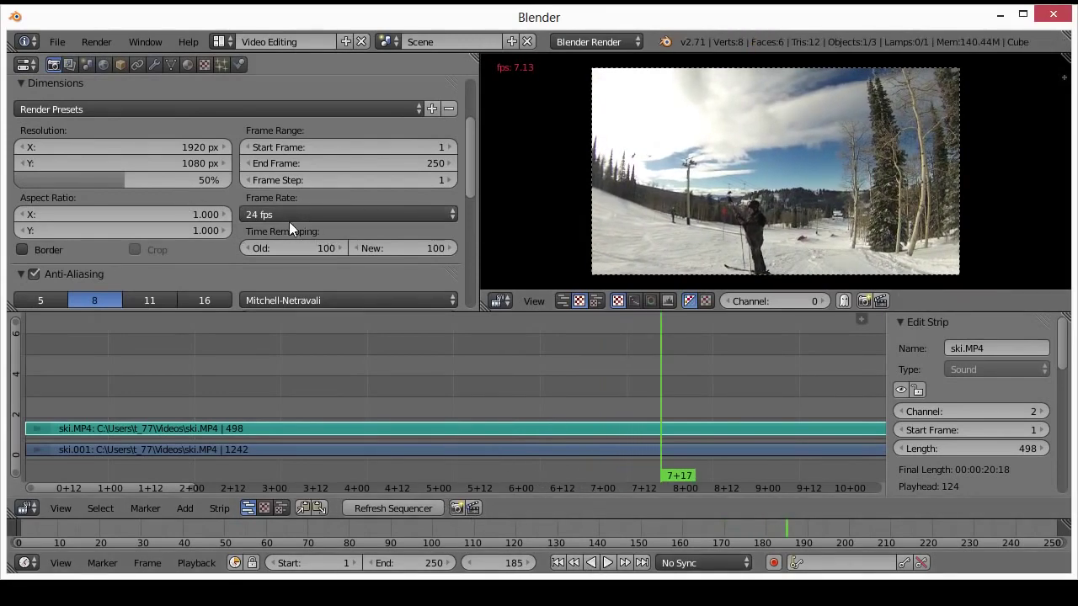
mouse_move(467, 167)
left_mouse_down()
mouse_move(471, 185)
mouse_move(432, 158)
left_mouse_up()
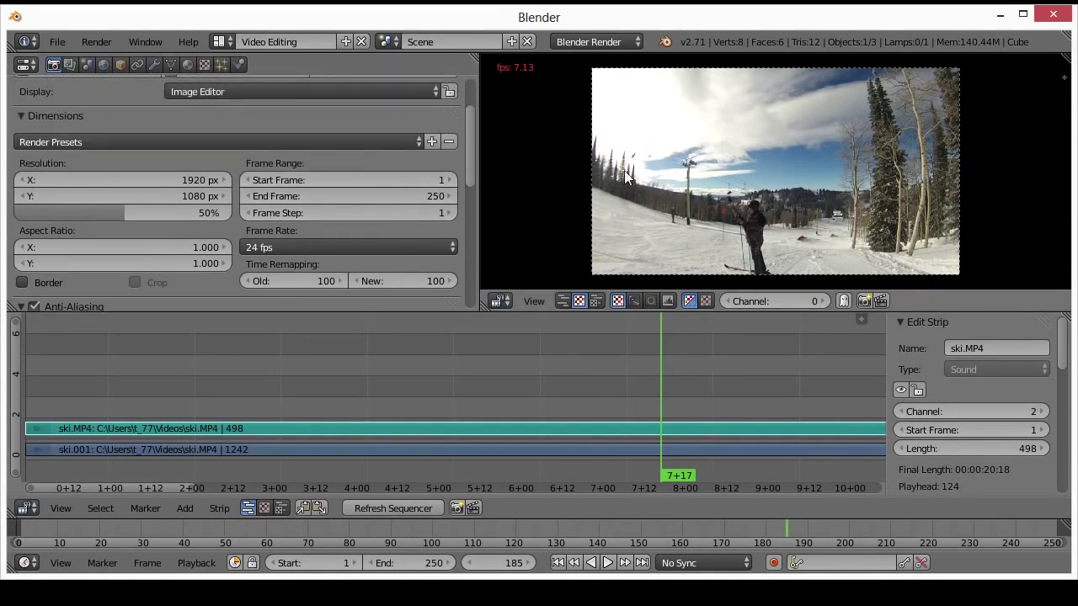
left_click(997, 17)
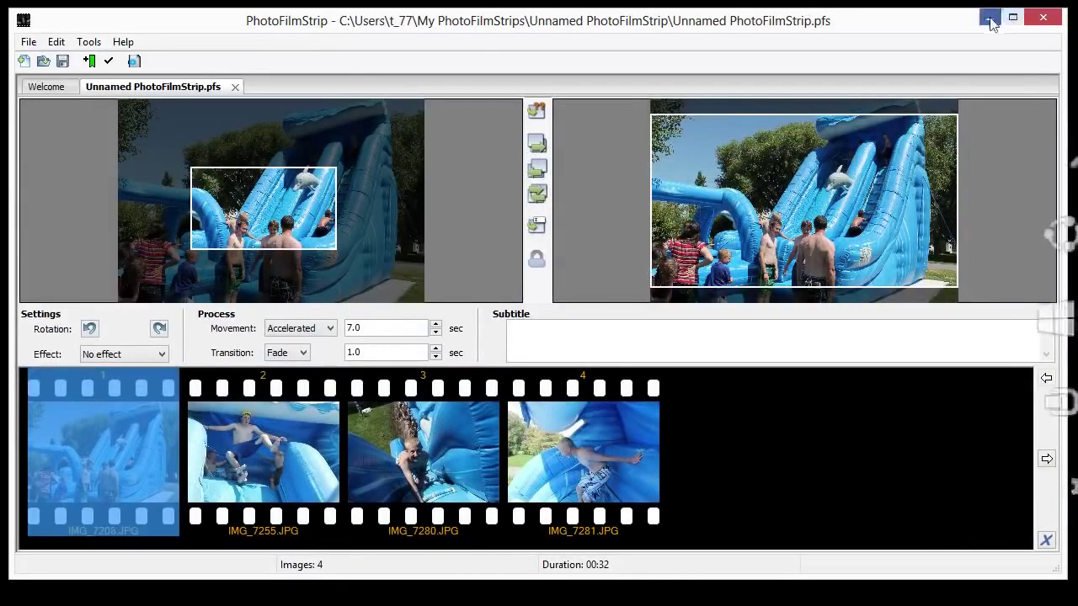
Minimize PhotoFilmStrip after showing the four-photo waterslide project.
left_click(992, 18)
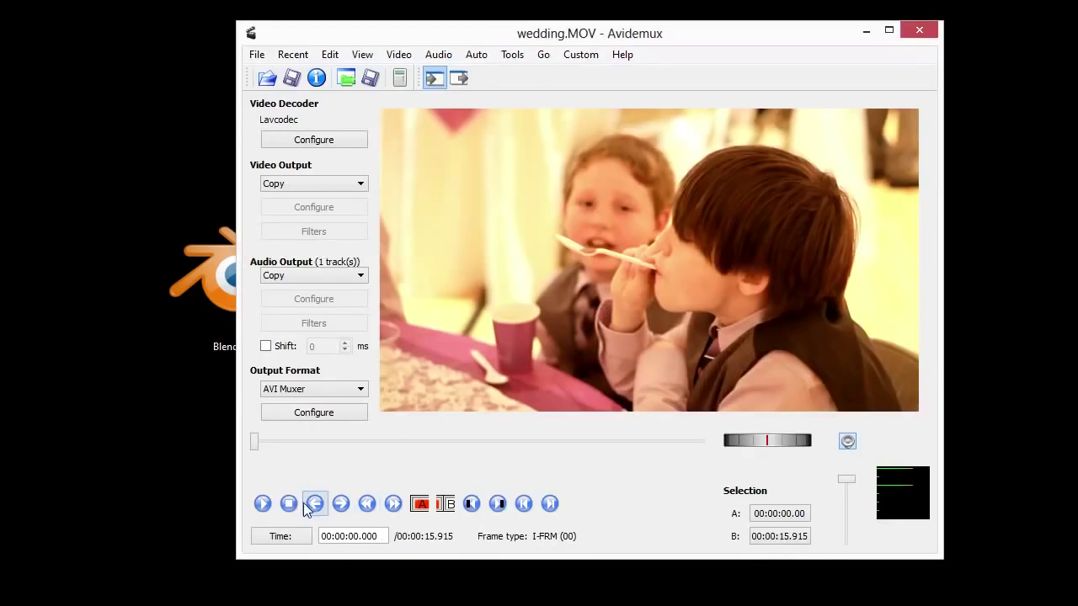
Leave video and audio output on Copy and play wedding.MOV from the start.
left_click(359, 186)
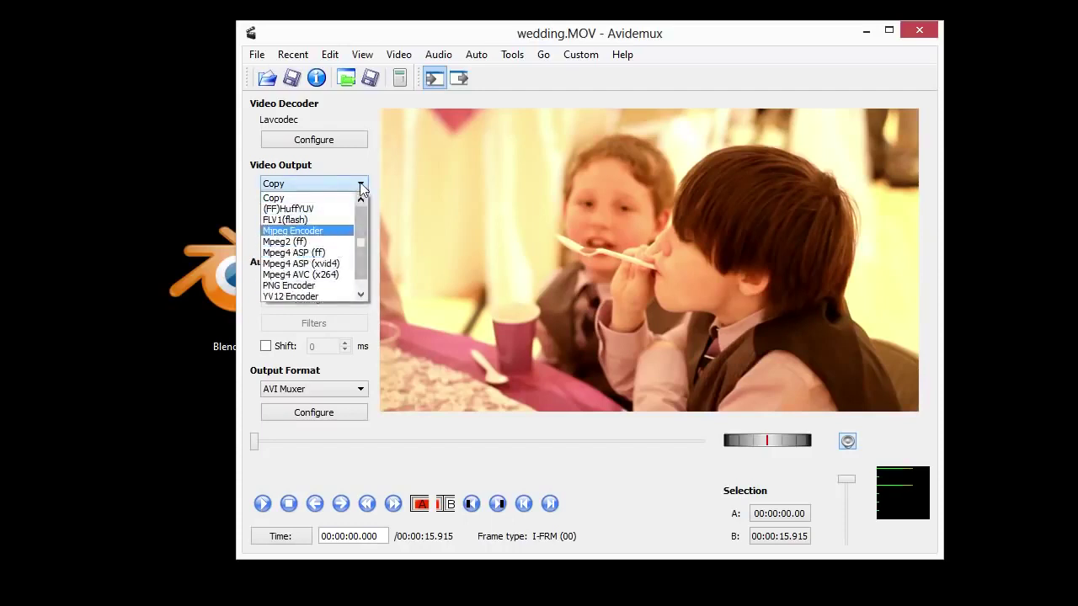
left_click(361, 186)
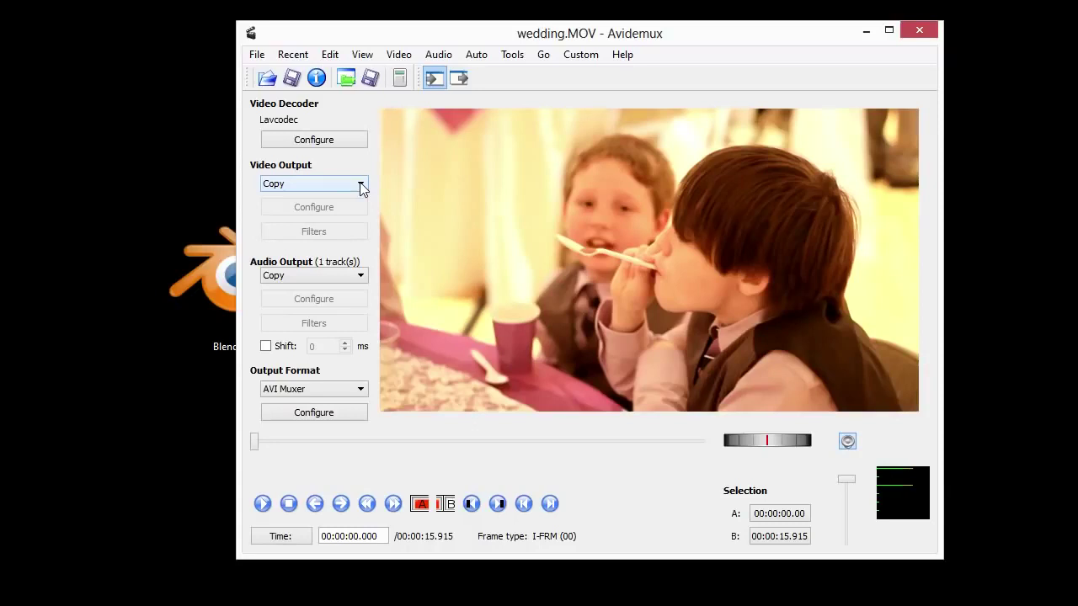
left_click(361, 278)
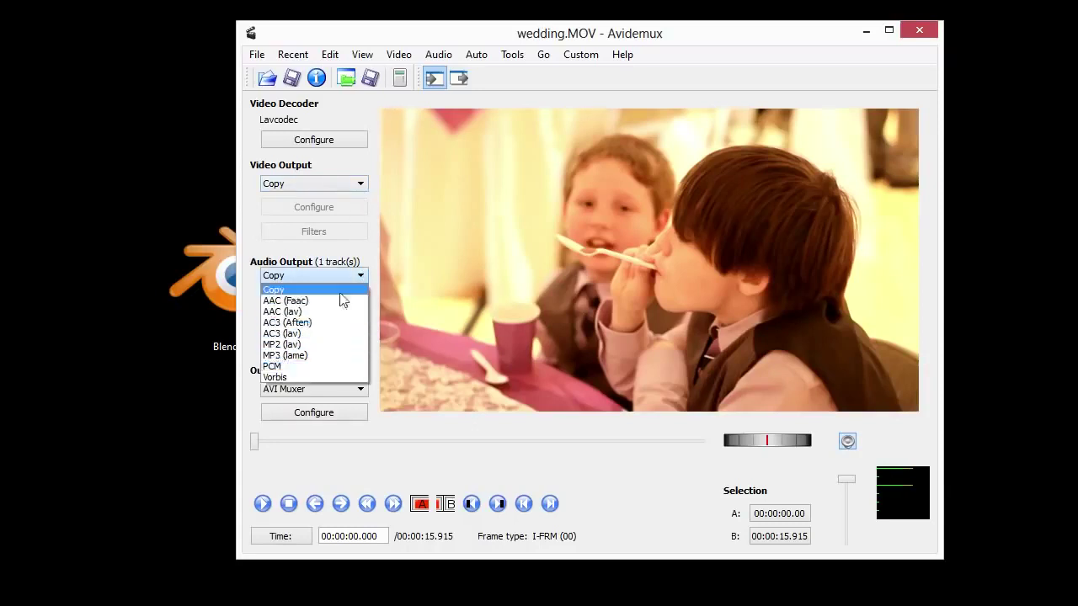
left_click(359, 278)
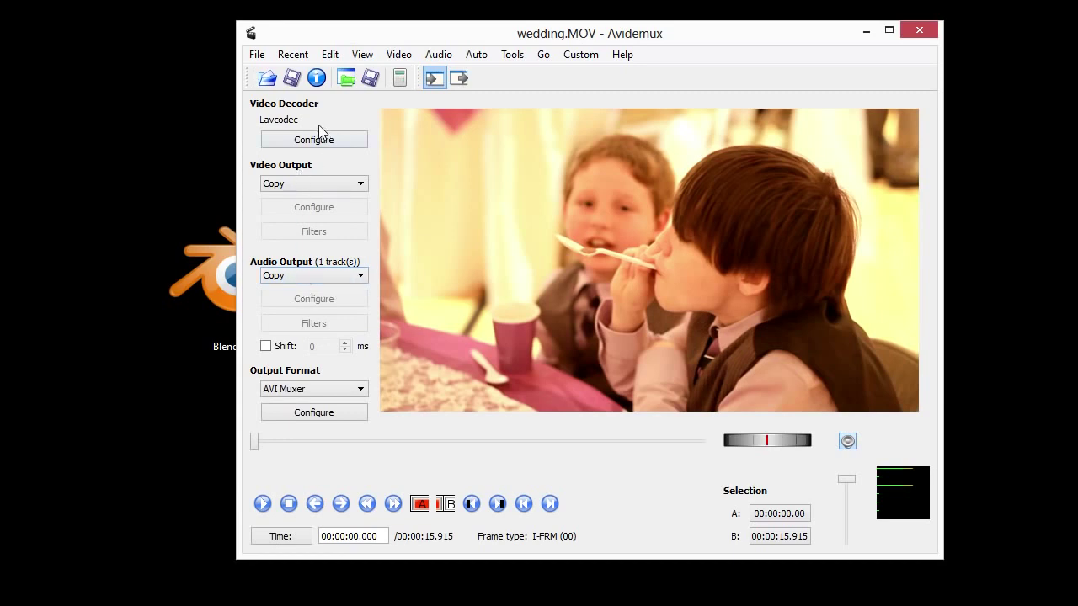
left_click(262, 504)
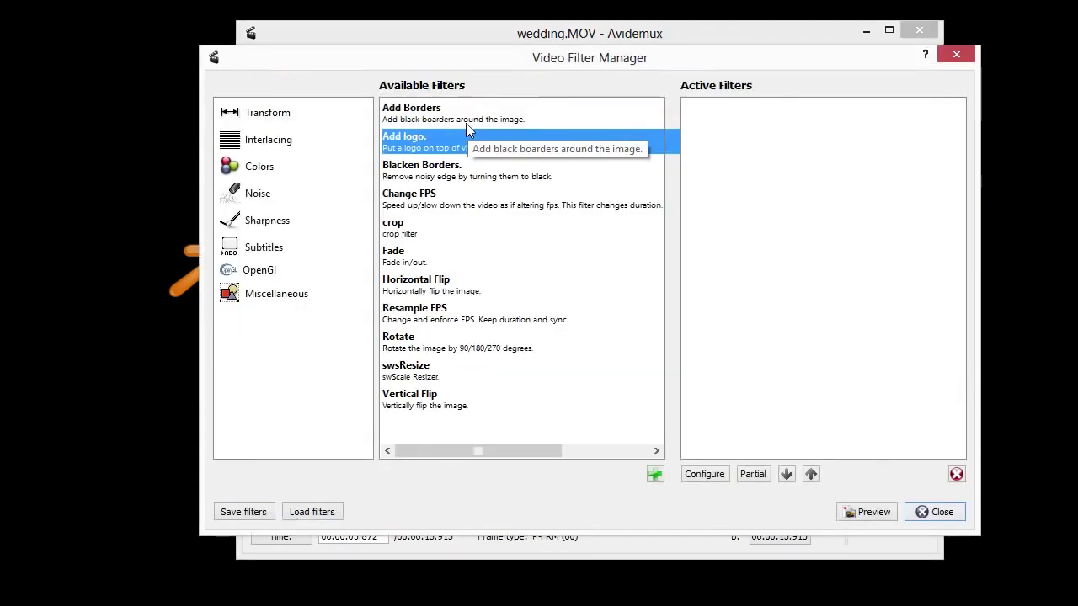
Add a crop filter to wedding.MOV with left, top and right 55 and bottom 200.
mouse_move(464, 68)
left_mouse_down()
mouse_move(290, 124)
mouse_move(359, 21)
left_mouse_up()
left_click(240, 192)
double_click(240, 192)
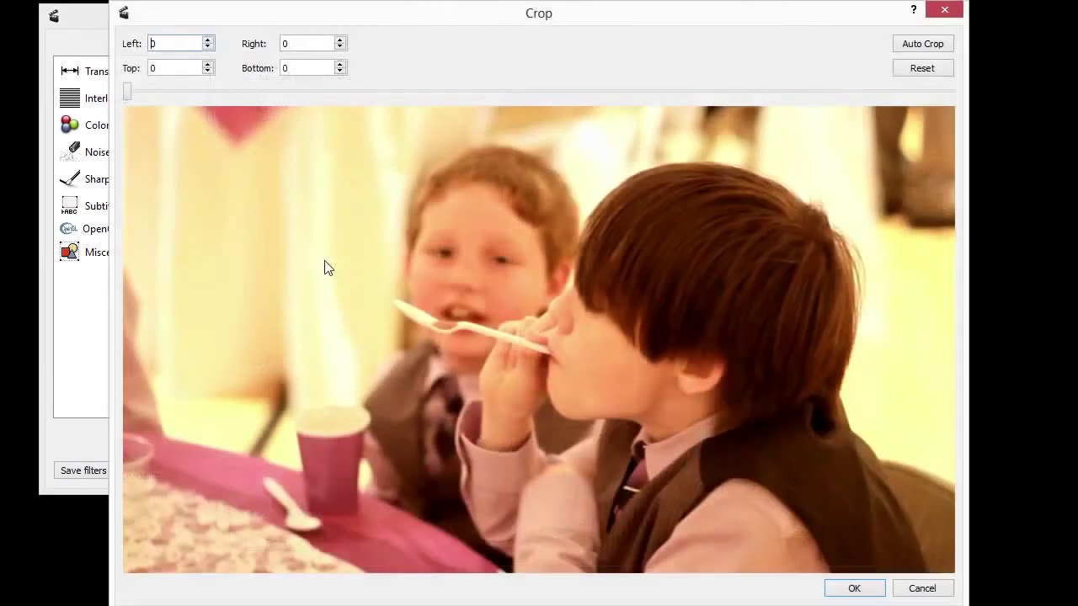
left_click(207, 39)
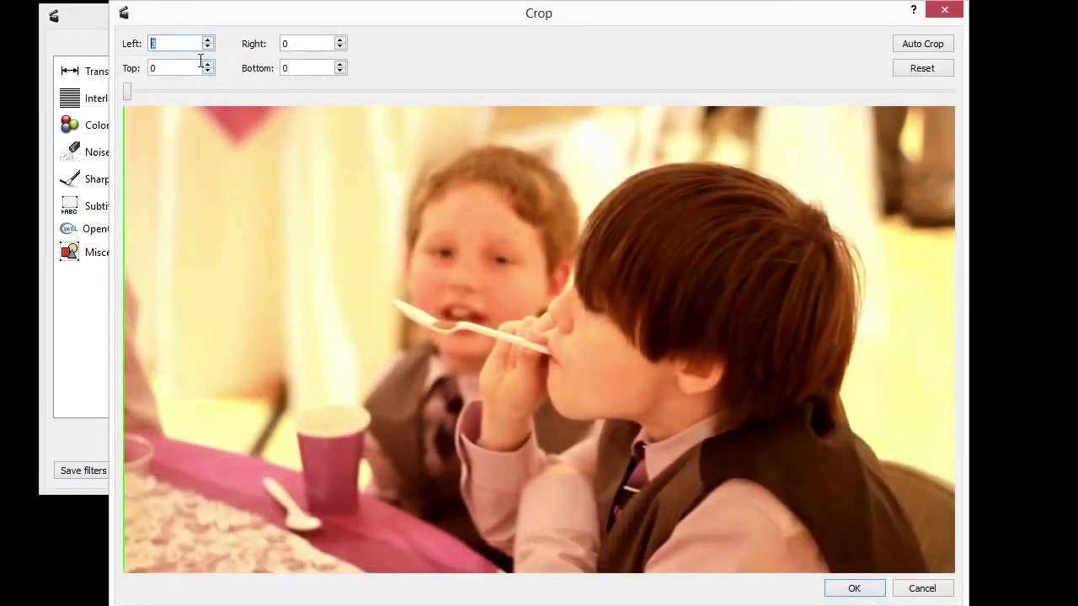
type("55")
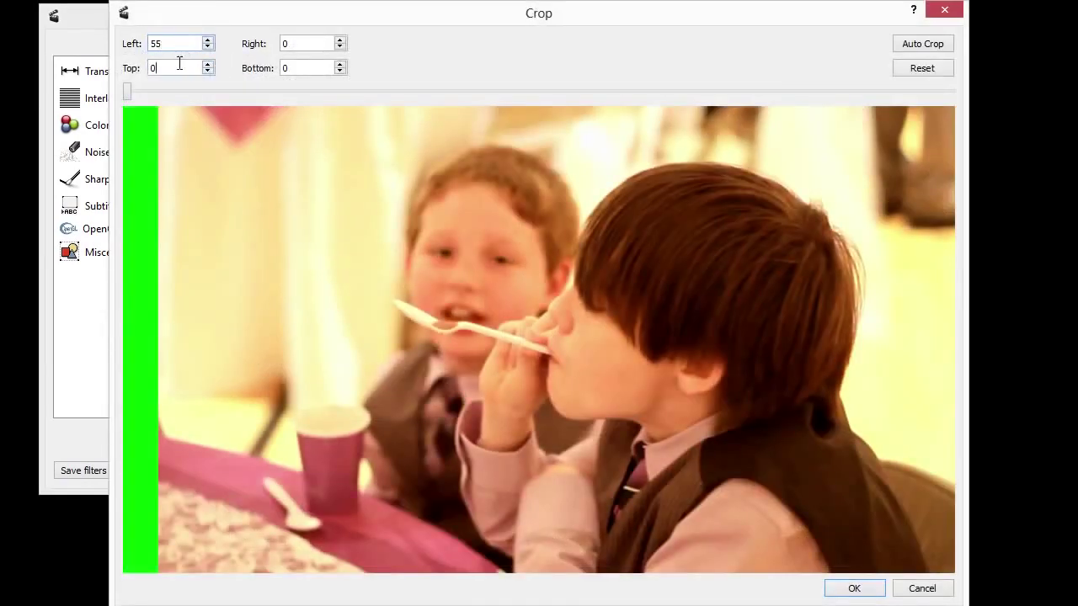
double_click(179, 65)
type("55")
left_click(291, 44)
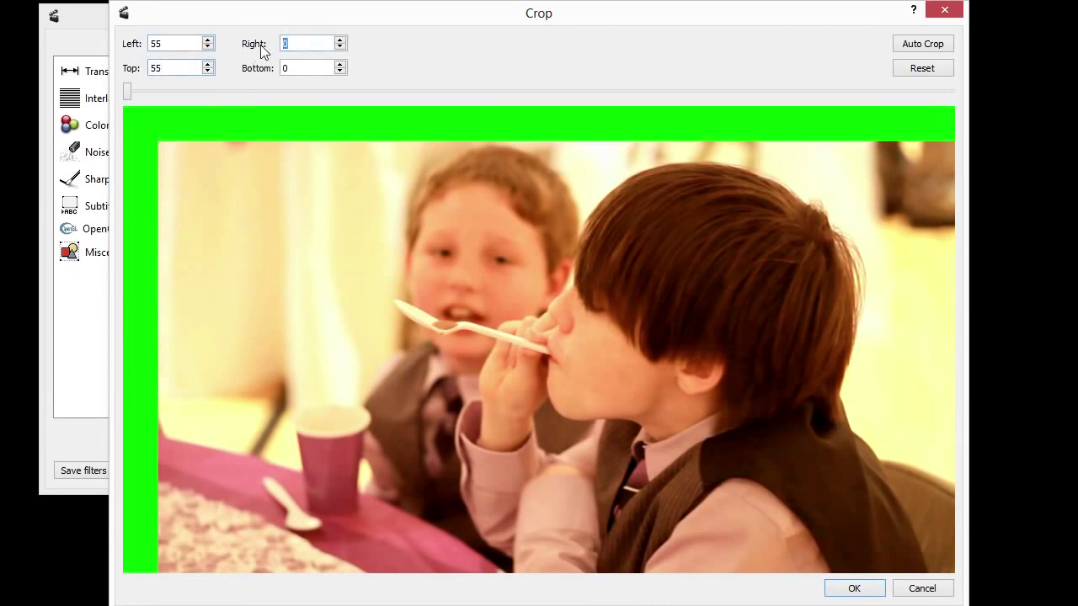
type("55")
double_click(297, 71)
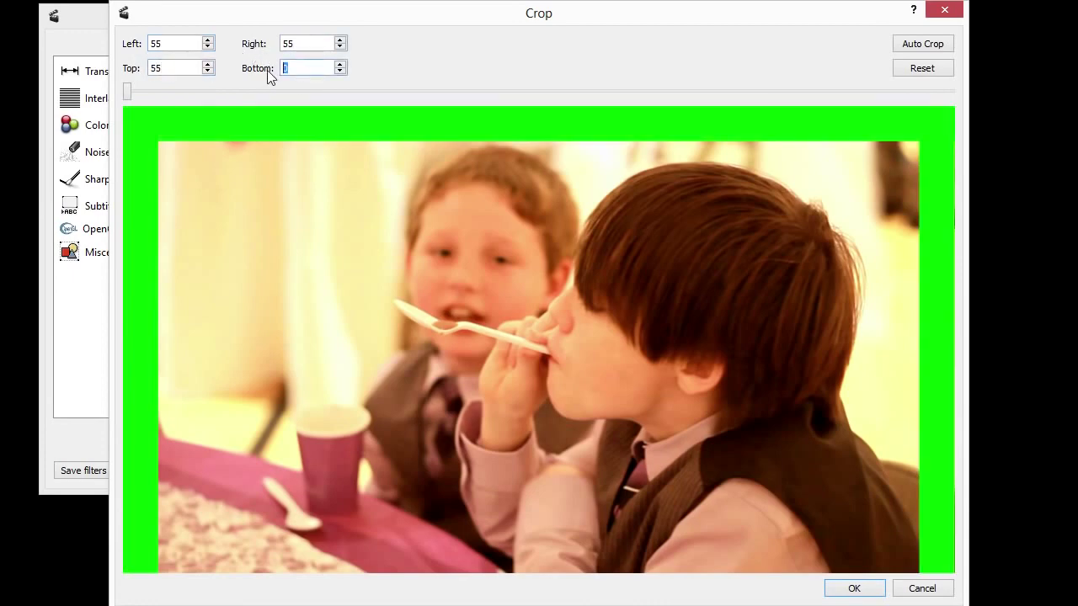
type("200")
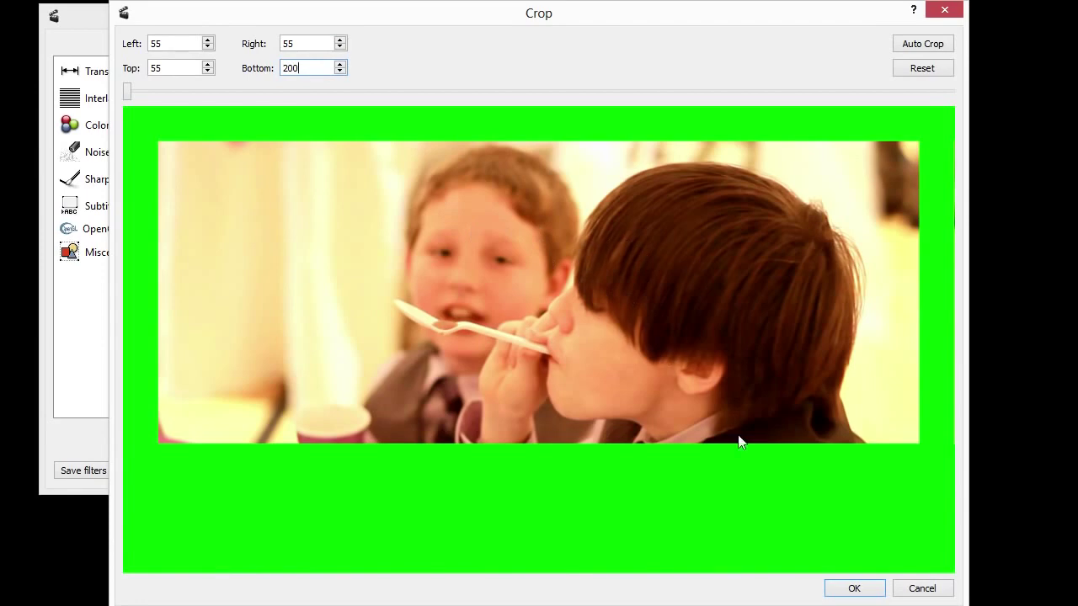
left_click(842, 588)
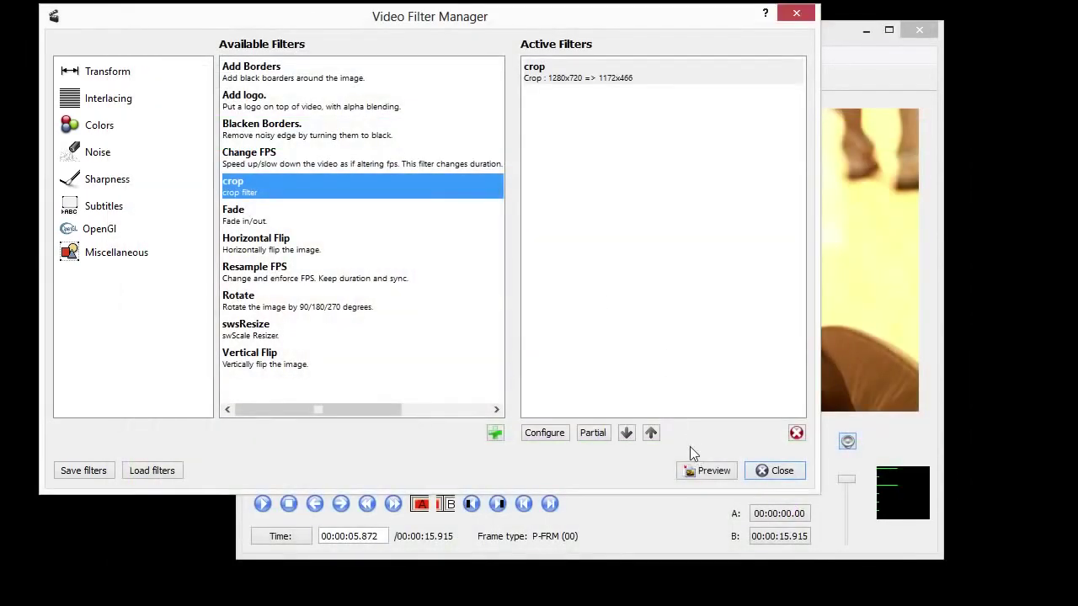
Preview the 1172x466 crop at a later frame, then close the preview and Filter Manager.
left_click(713, 481)
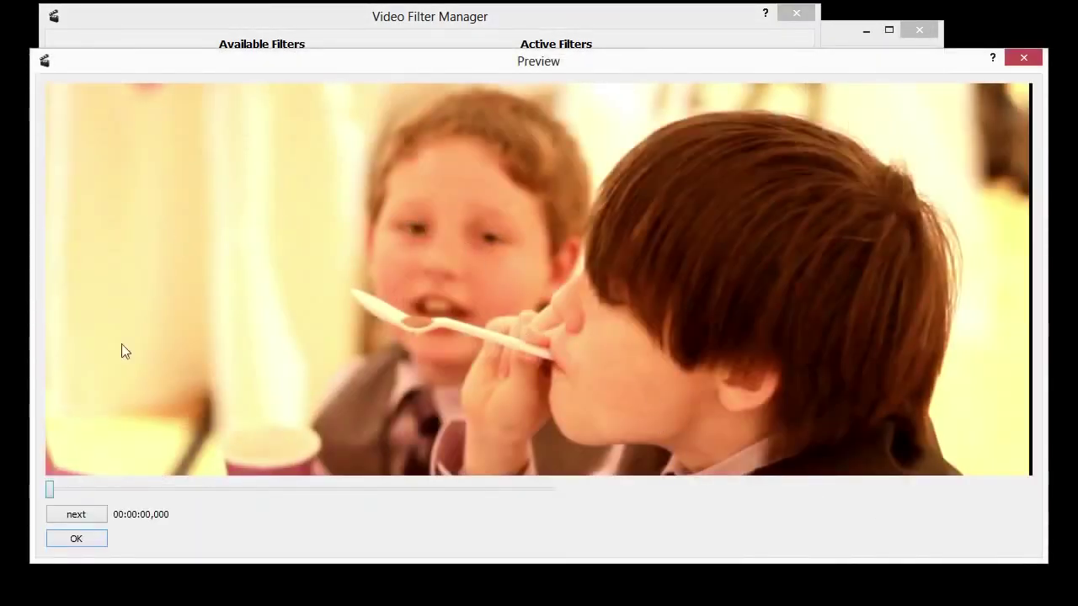
left_click_drag(49, 489, 538, 482)
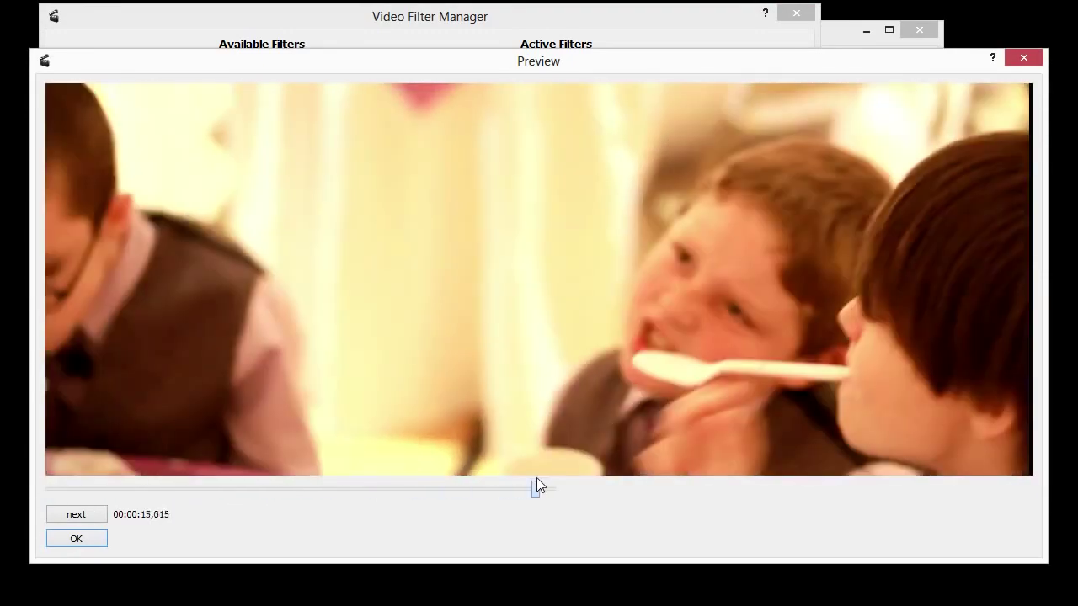
left_click(1026, 57)
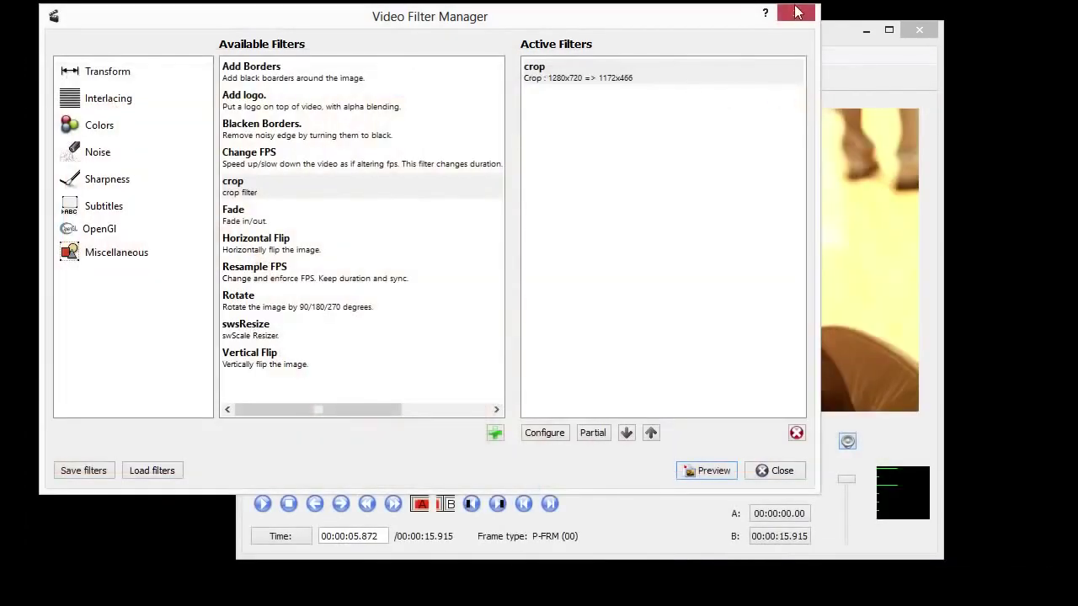
left_click(797, 16)
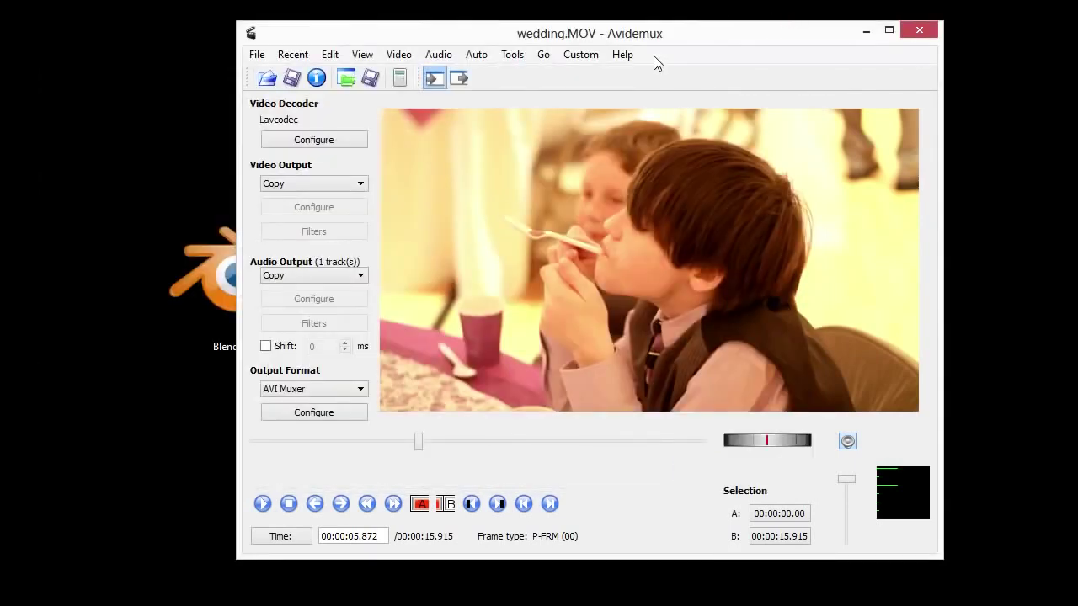
Minimize Avidemux to return to the desktop of editor icons.
left_click(867, 34)
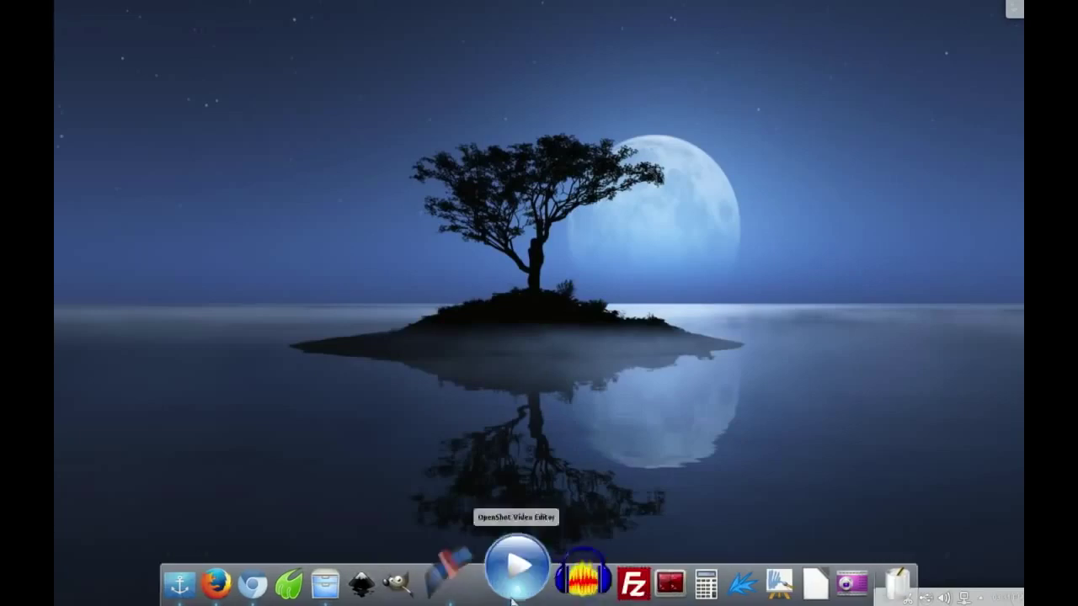
Switch to OpenShot and import tear_repair_example.mp4 and waterslide.MP4 into Project Files.
left_click(512, 601)
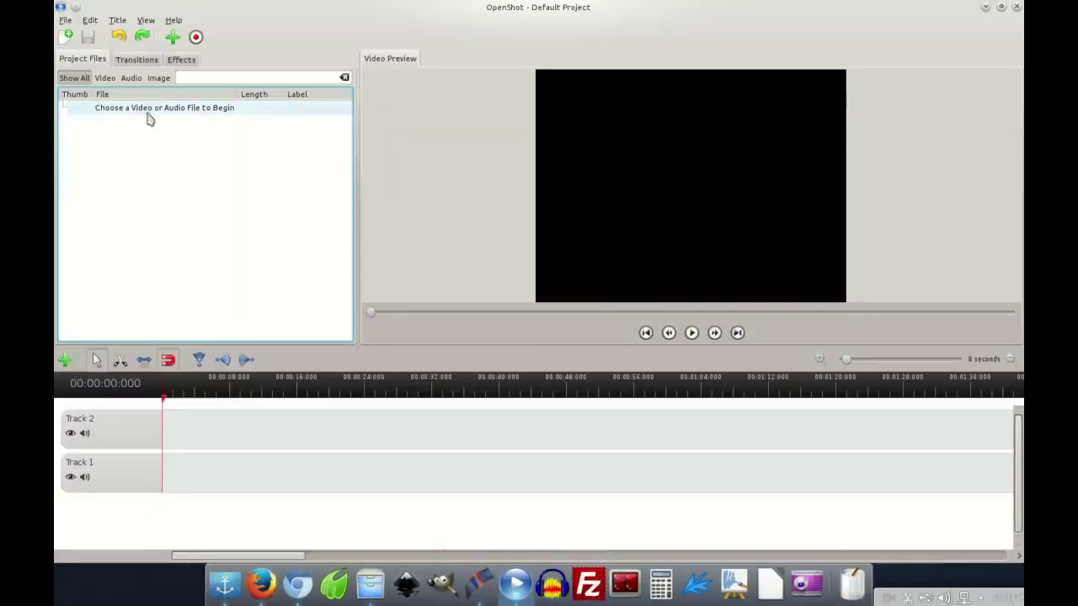
right_click(145, 111)
left_click(375, 594)
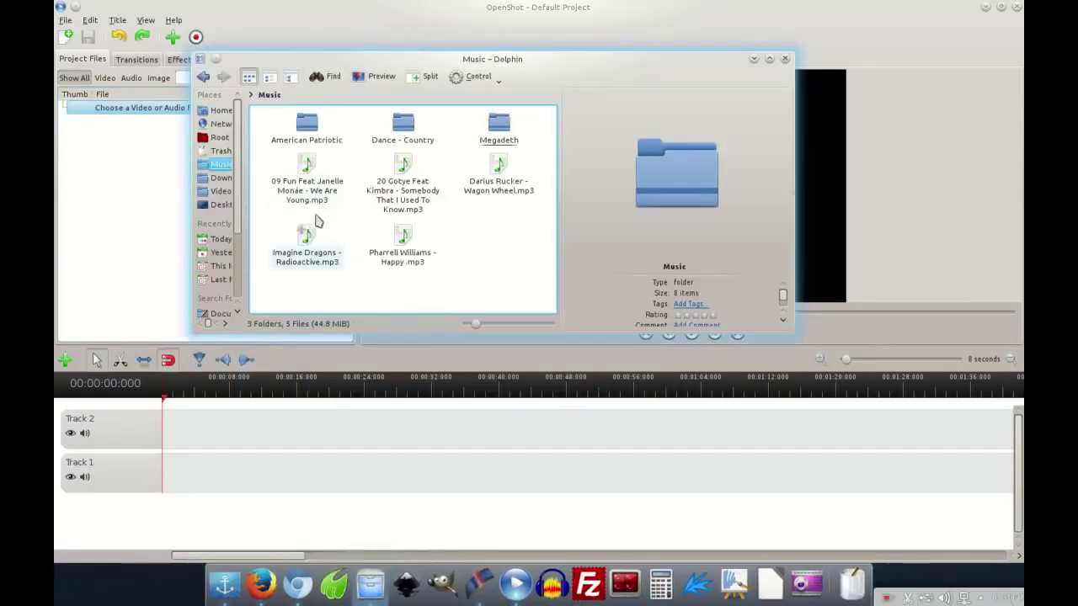
left_click(221, 191)
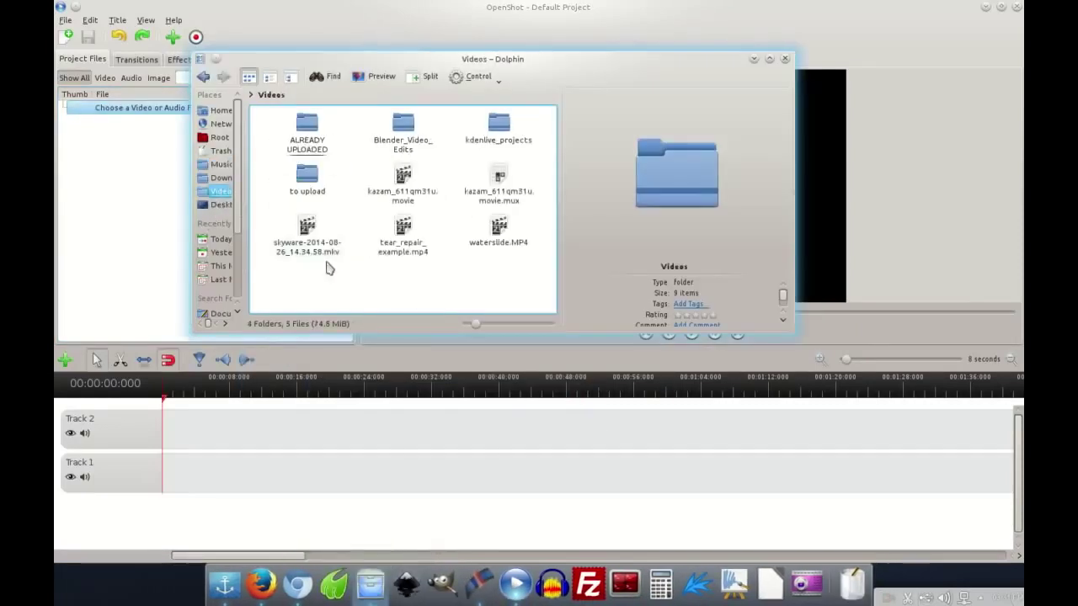
left_click(407, 251)
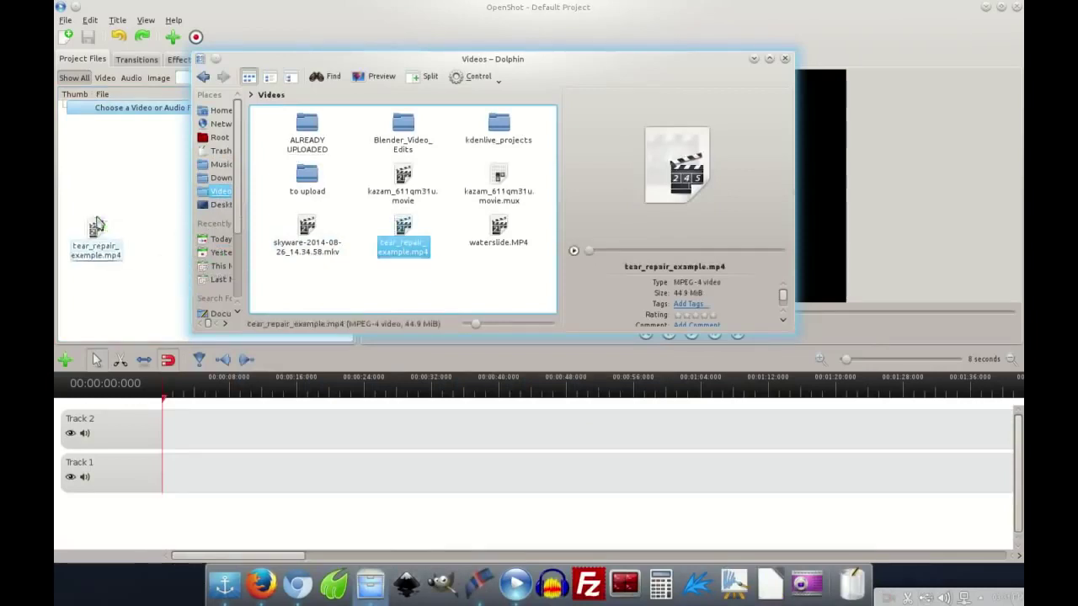
left_click_drag(407, 251, 96, 244)
mouse_move(496, 234)
left_mouse_down()
mouse_move(427, 249)
mouse_move(101, 253)
left_mouse_up()
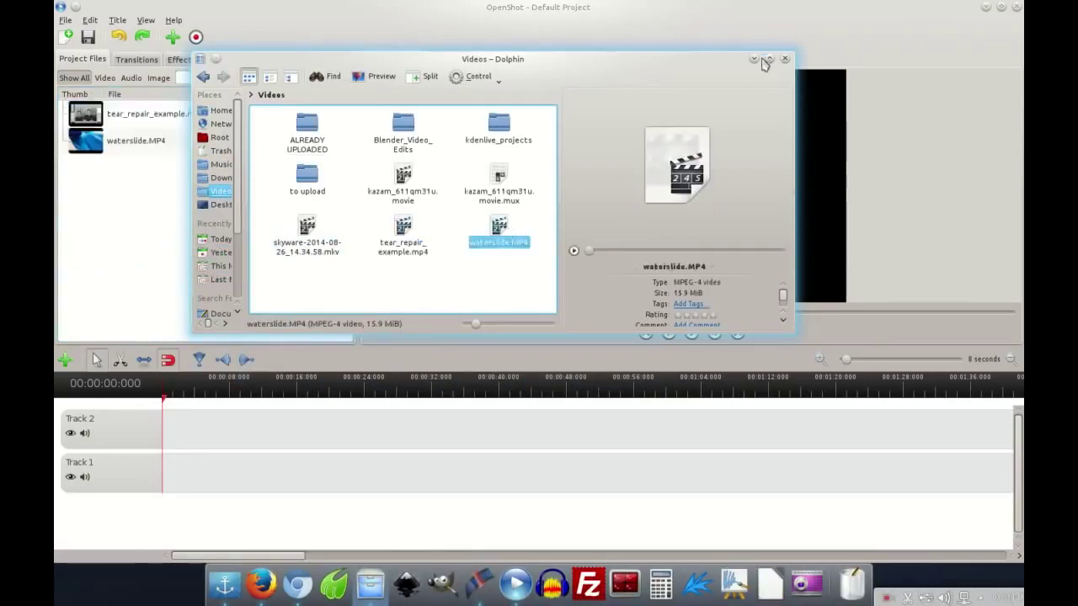
Place waterslide.MP4 then tear_repair_example.mp4 on Track 2.
left_click(785, 59)
mouse_move(134, 140)
left_mouse_down()
mouse_move(172, 486)
mouse_move(188, 428)
left_mouse_up()
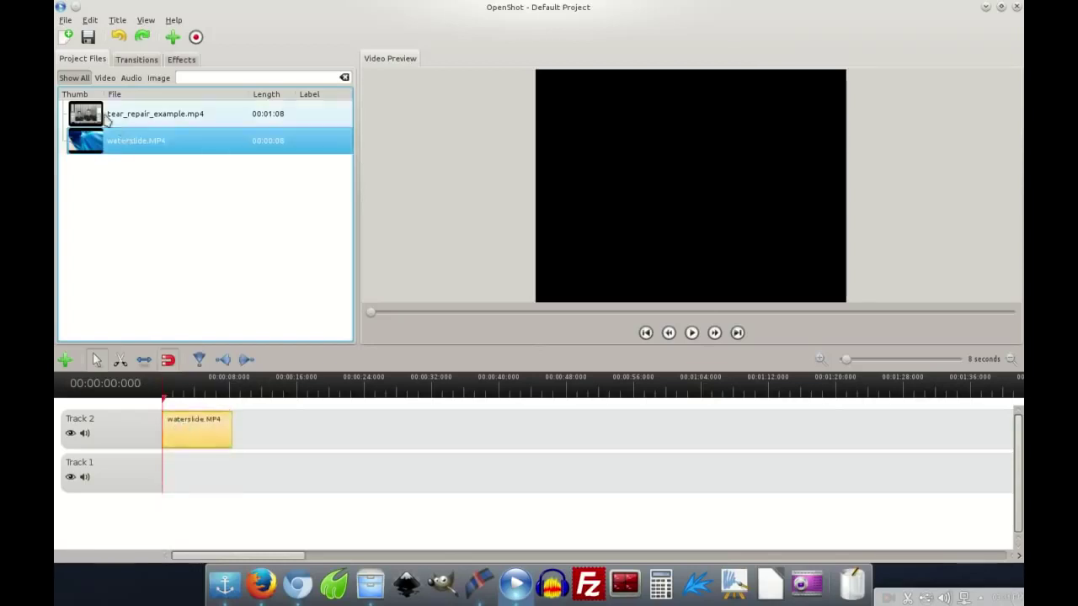
mouse_move(101, 115)
left_mouse_down()
mouse_move(290, 442)
mouse_move(265, 432)
left_mouse_up()
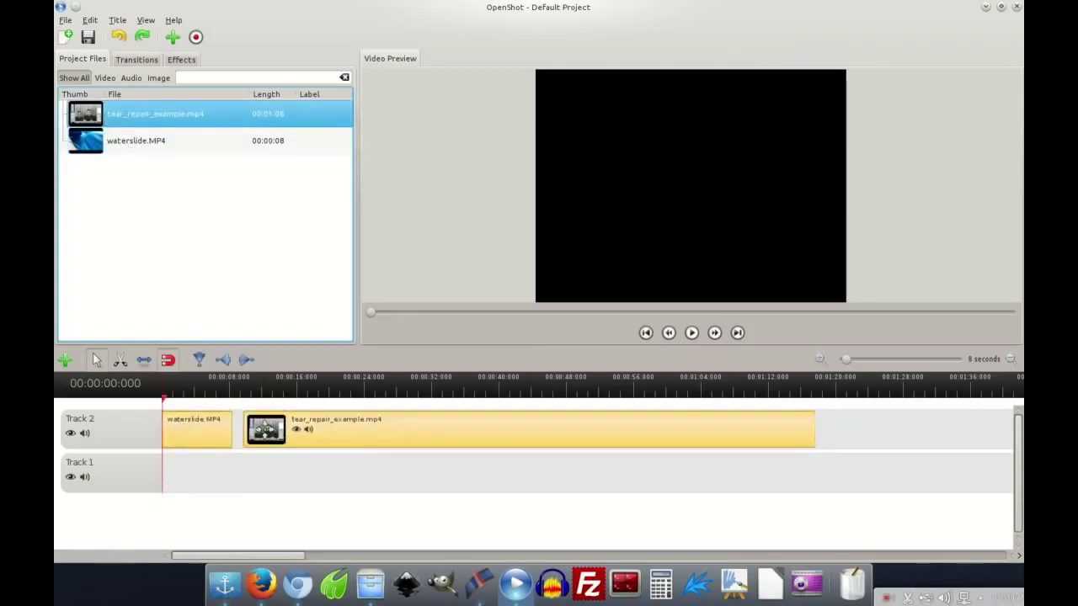
Import the We Are Young song from Music and place it on Track 1.
left_click(371, 583)
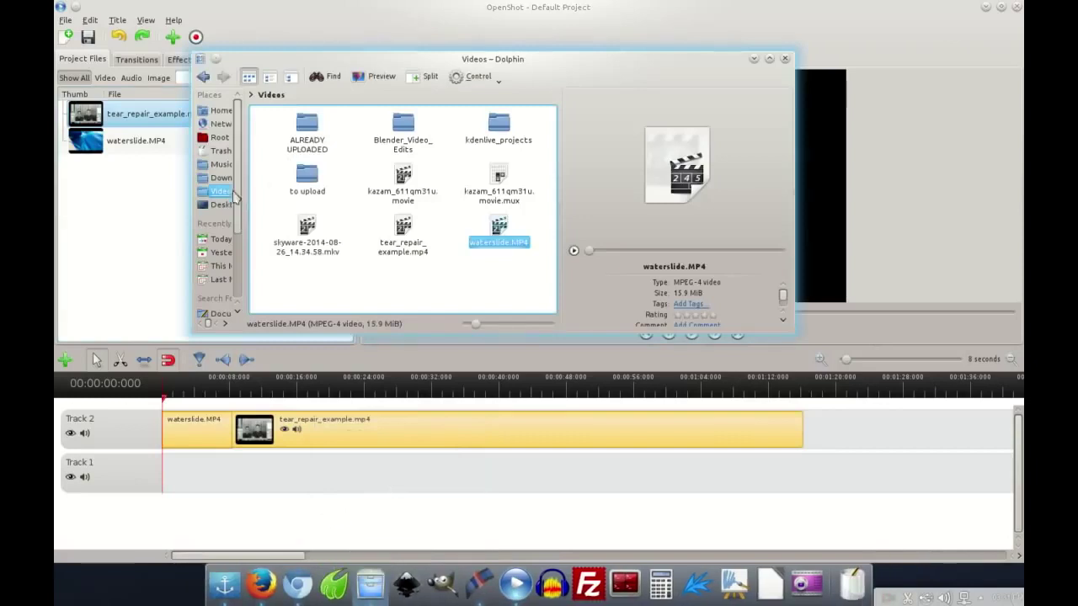
left_click(219, 167)
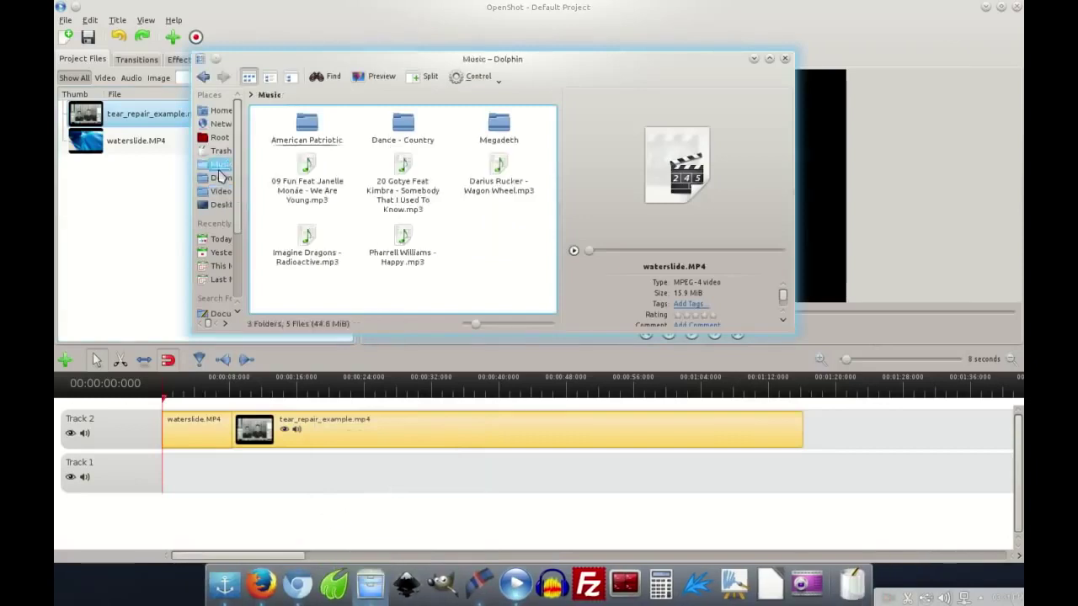
left_click_drag(306, 181, 76, 252)
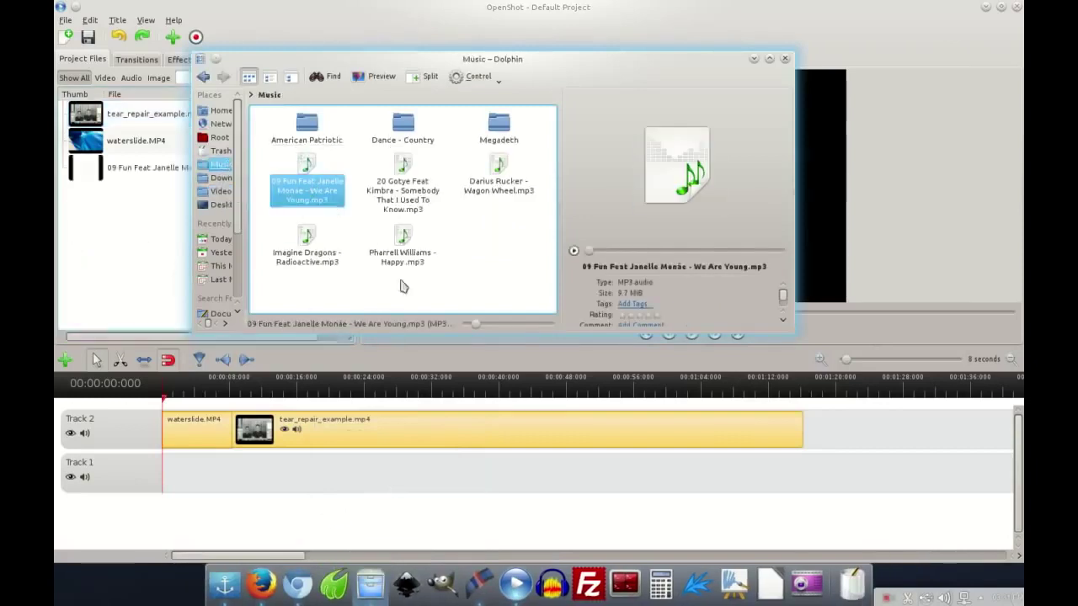
left_click(754, 59)
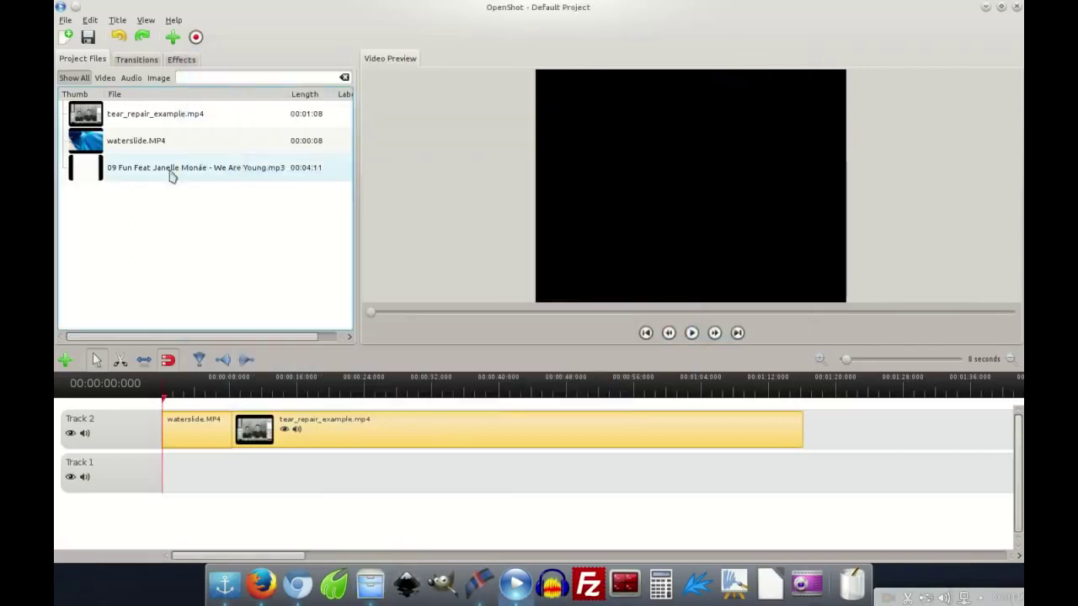
left_click_drag(171, 175, 192, 486)
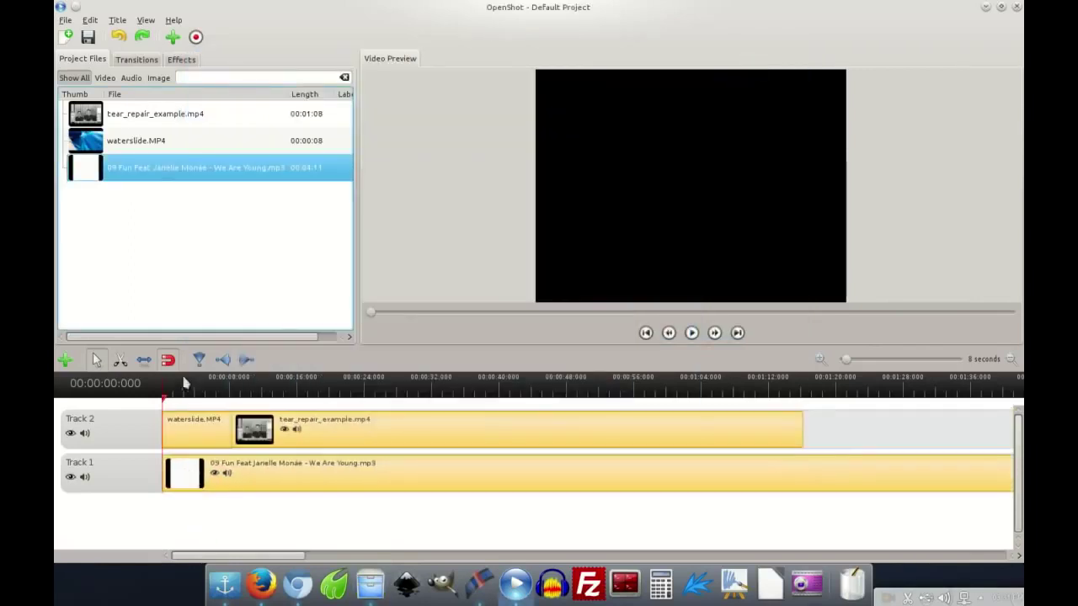
Play back the timeline, then apply the Bass effect to the Track 1 audio clip.
left_click(690, 332)
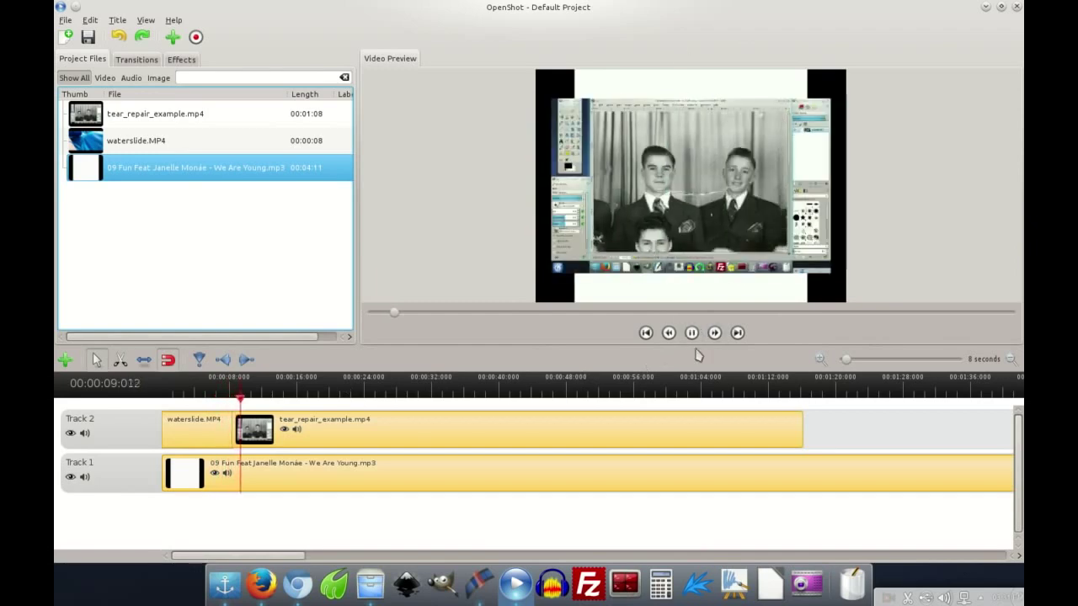
left_click(693, 335)
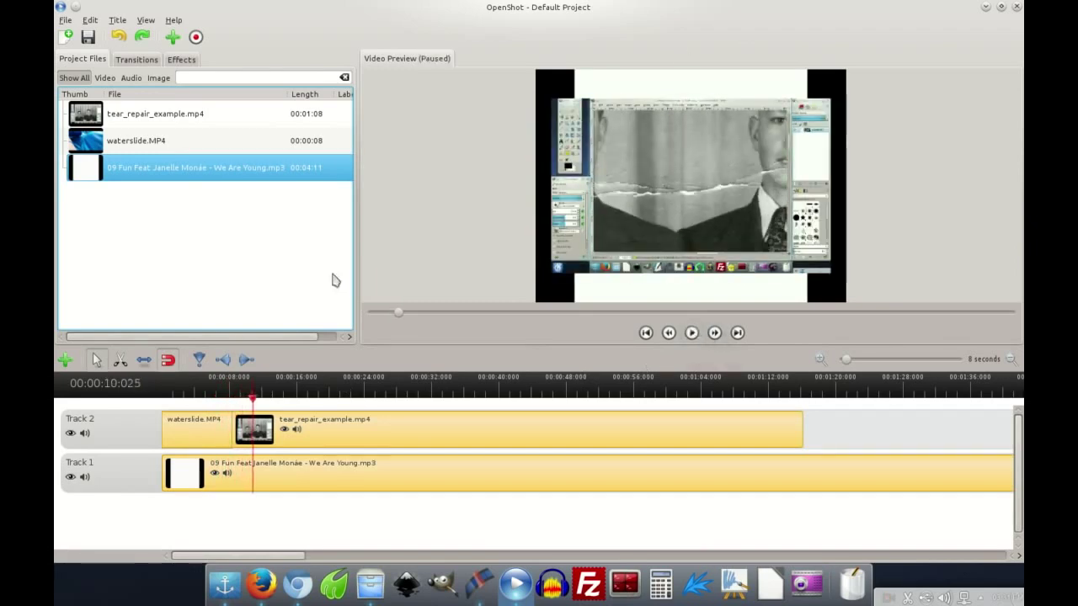
left_click(174, 61)
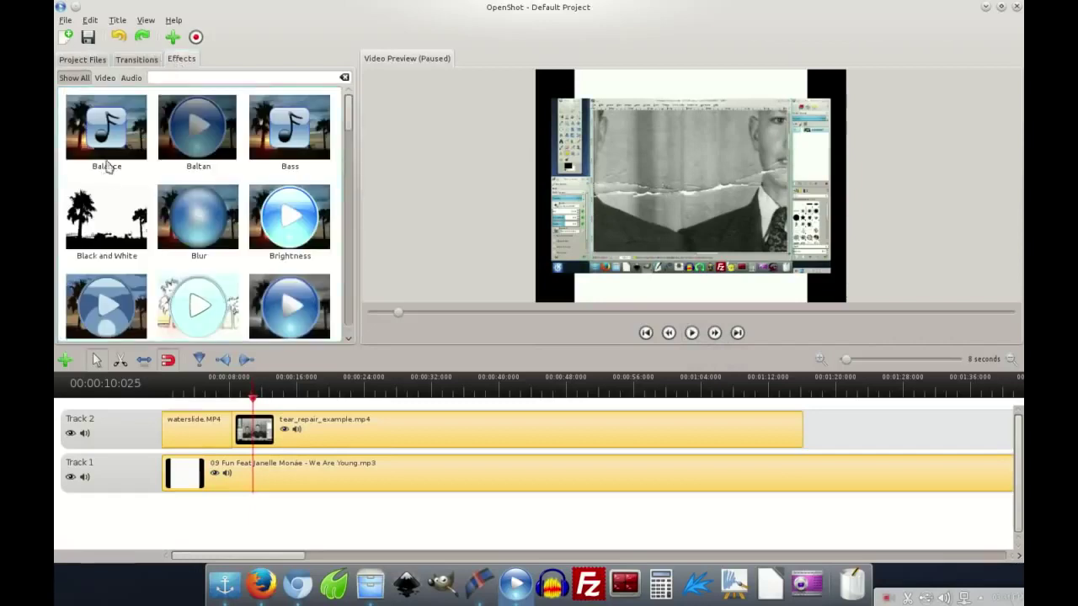
left_click_drag(289, 125, 223, 484)
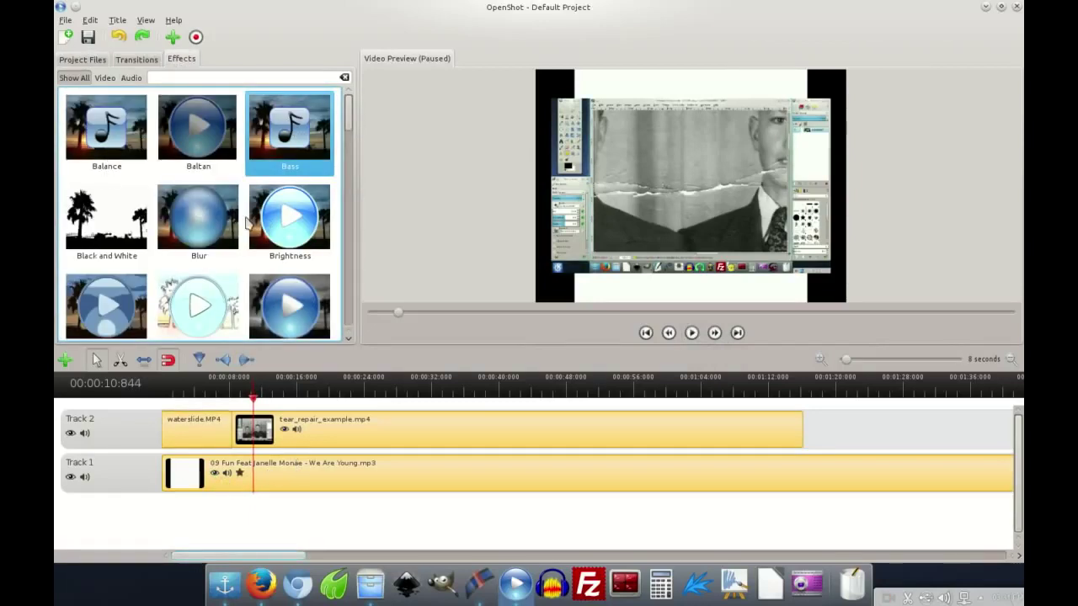
Apply the Tint effect to tear_repair_example.mp4, giving it a greenish cast.
left_click_drag(348, 118, 337, 307)
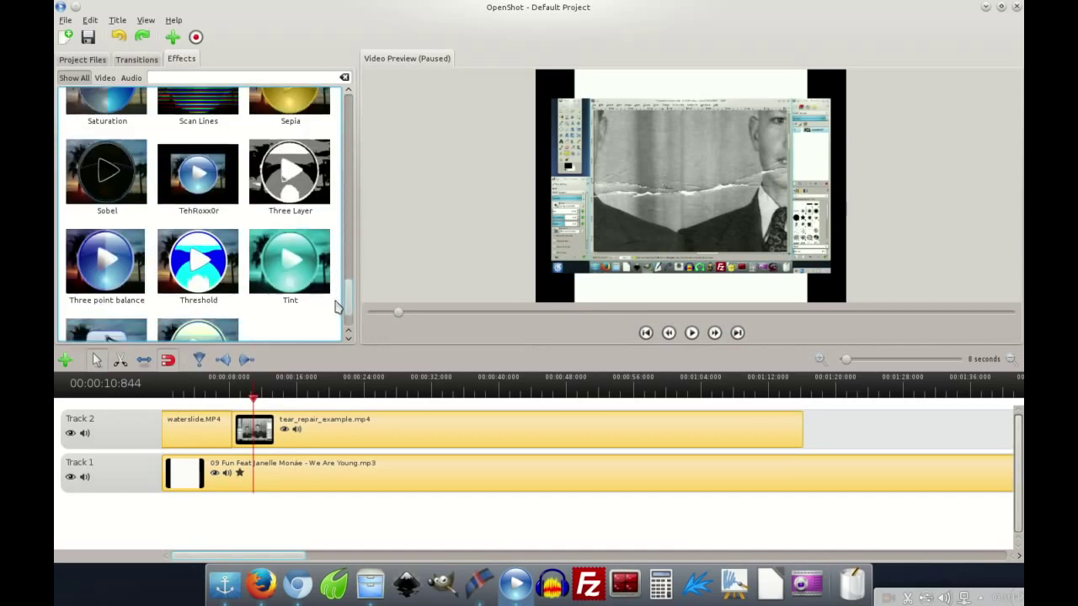
left_click_drag(337, 306, 342, 315)
left_click(301, 204)
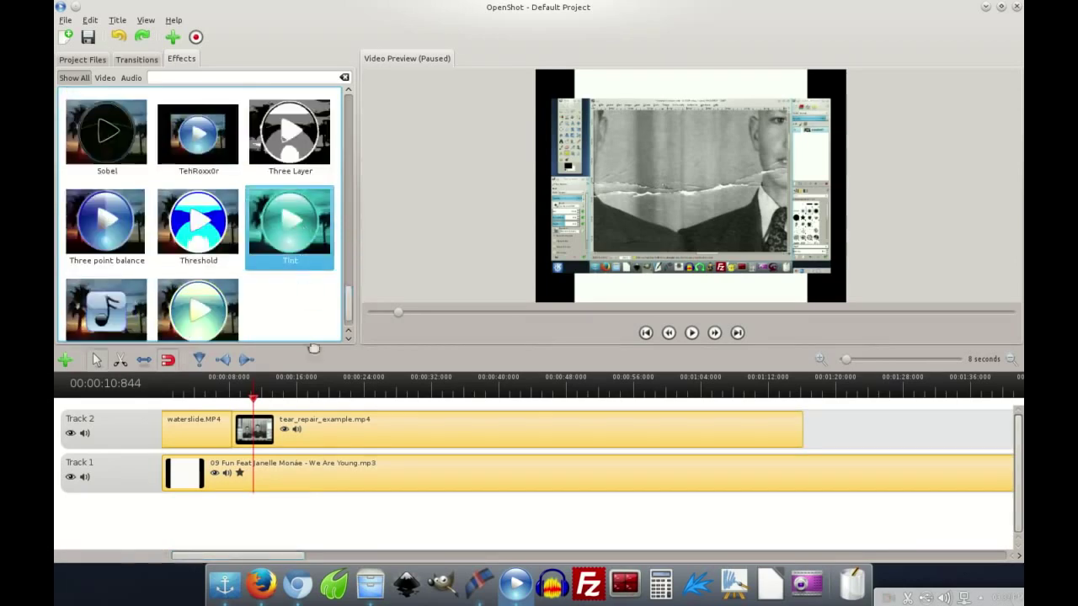
Preview the tinted clip, then bring up the list of transitions.
left_click(692, 332)
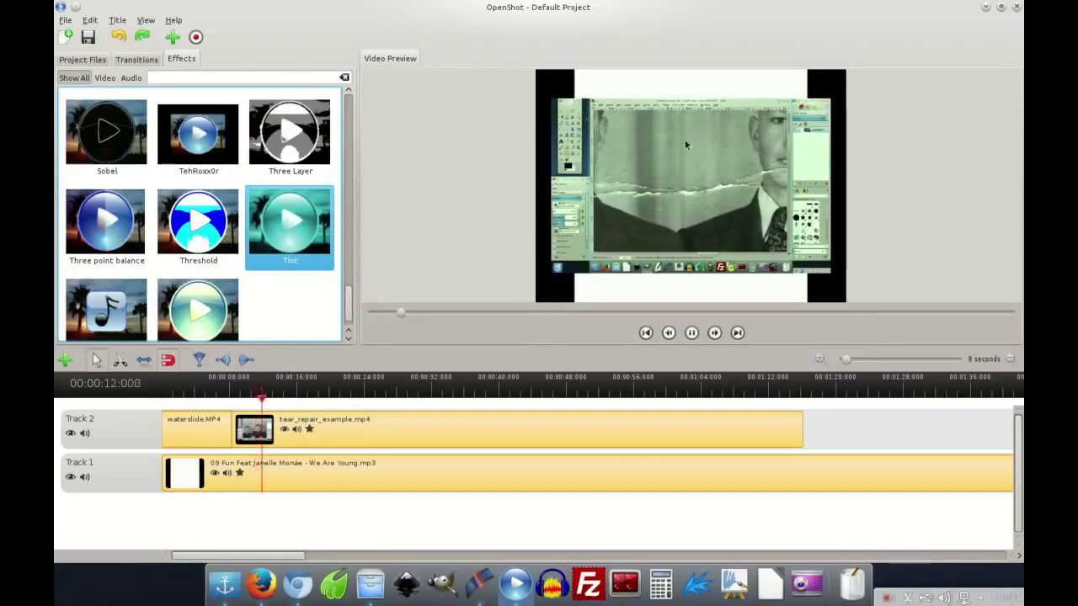
left_click(691, 333)
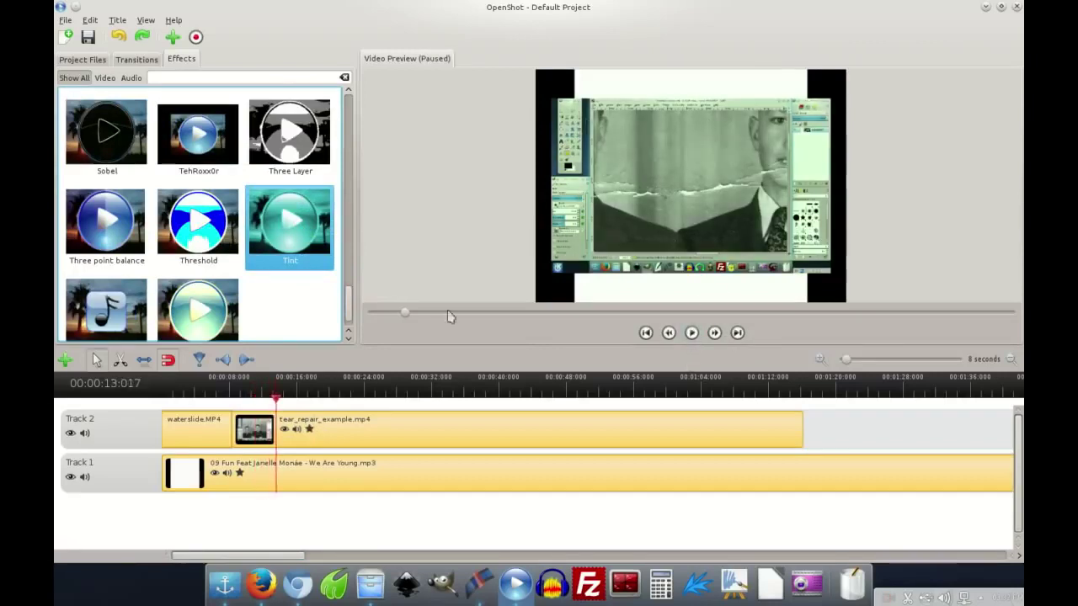
scroll(349, 317, "up", 3)
scroll(350, 311, "up", 3)
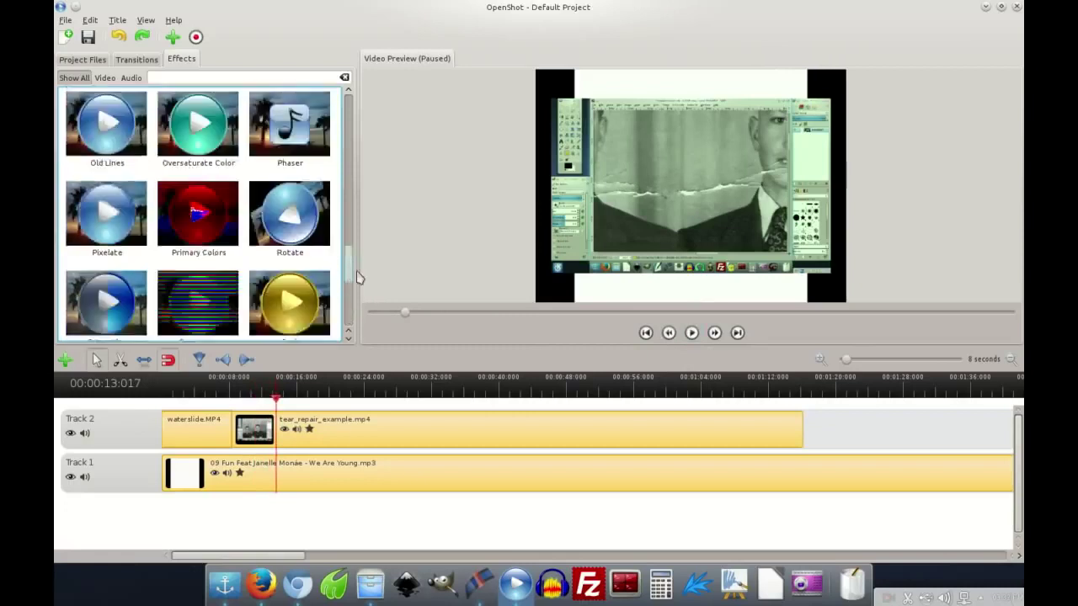
scroll(349, 270, "up", 3)
left_click(136, 59)
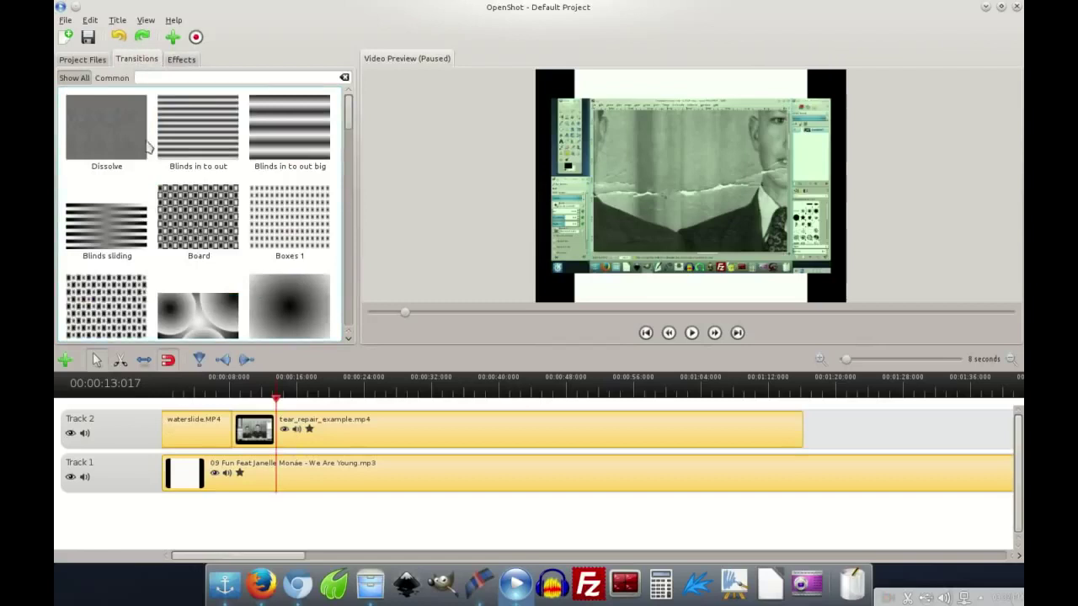
Switch back to the Project Files view of the project's media.
left_click(82, 59)
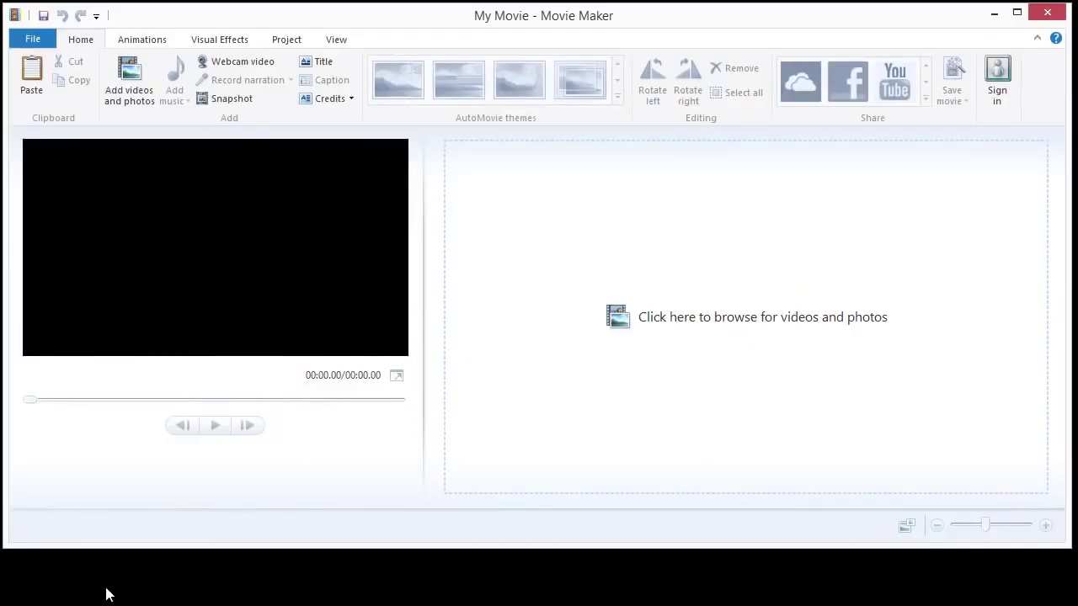
Add the waterslide clip from the Videos library to the storyboard.
left_click(645, 293)
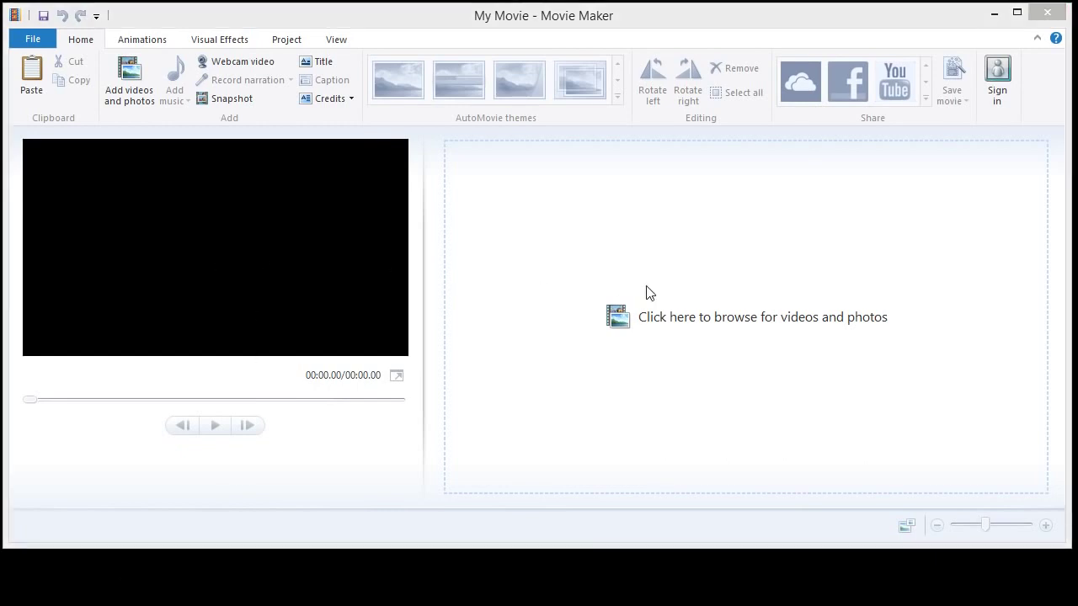
left_click(59, 243)
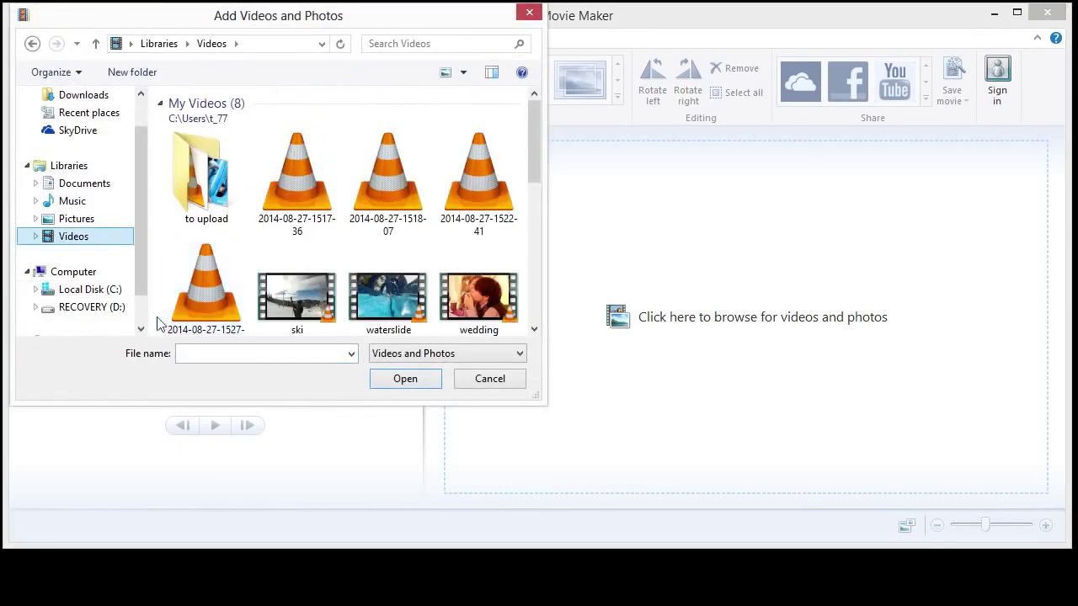
double_click(389, 313)
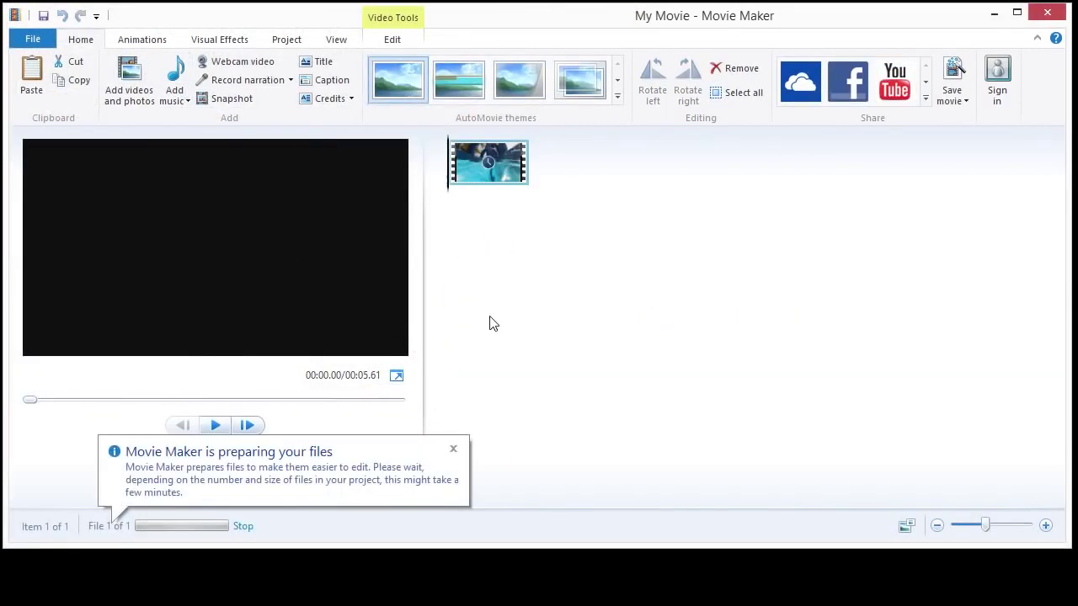
Drag the wedding clip from Explorer after waterslide and zoom into the storyboard.
key("super+e")
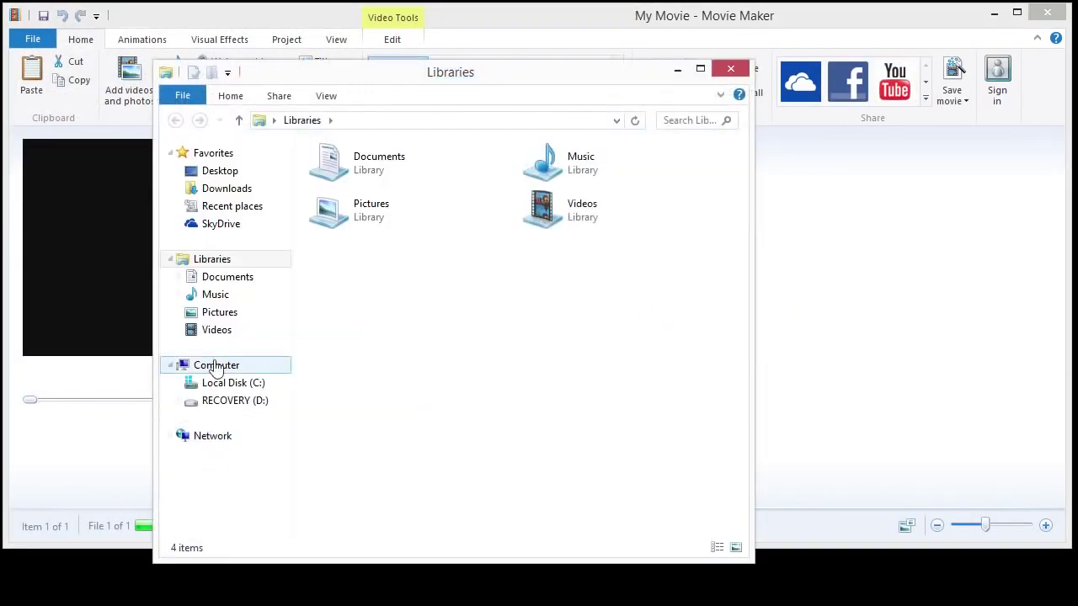
left_click(215, 330)
left_click_drag(670, 347, 668, 139)
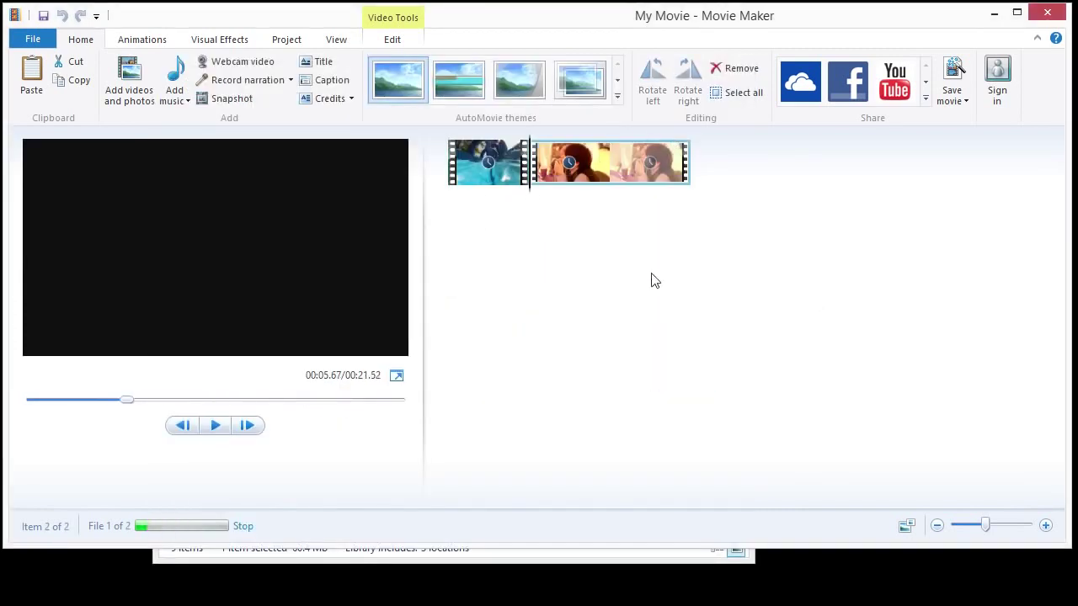
left_click(1044, 526)
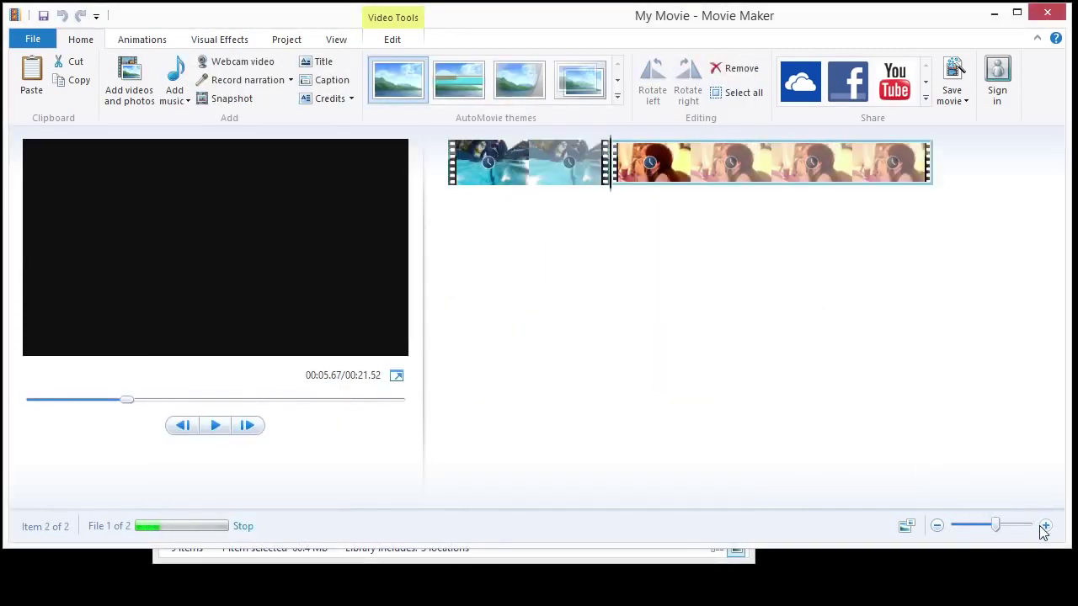
left_click(1045, 527)
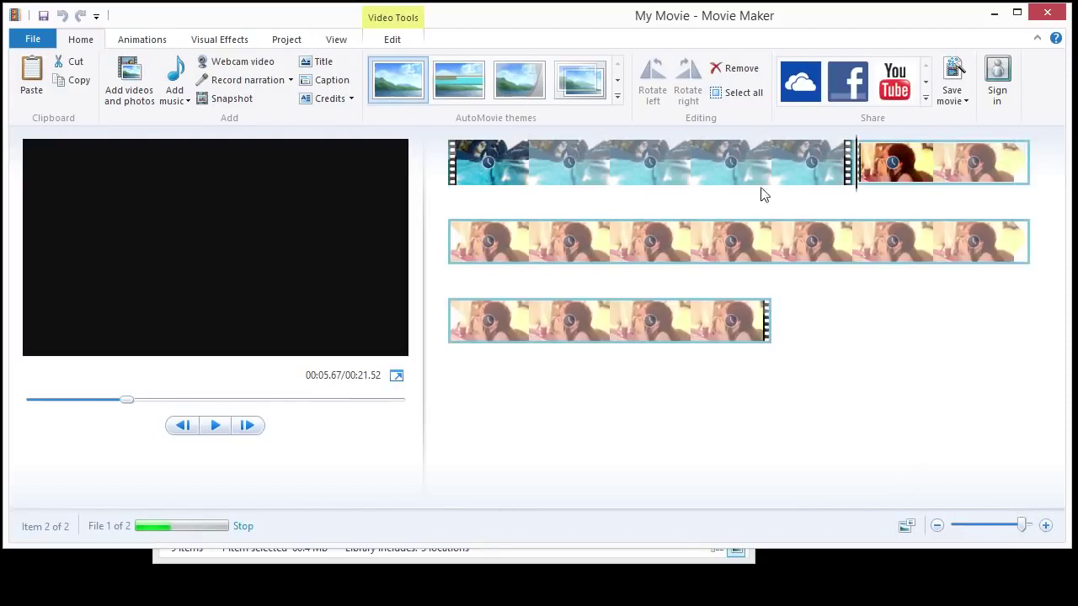
left_click(693, 169)
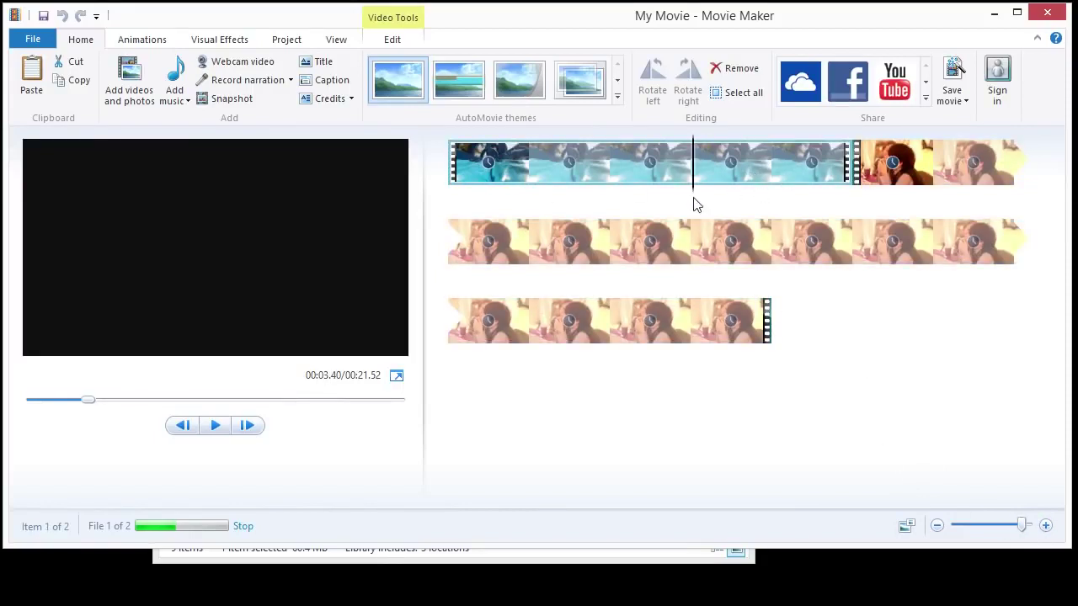
Add a My Movie title and a colour effect, then close Movie Maker after it crashes.
left_click(320, 62)
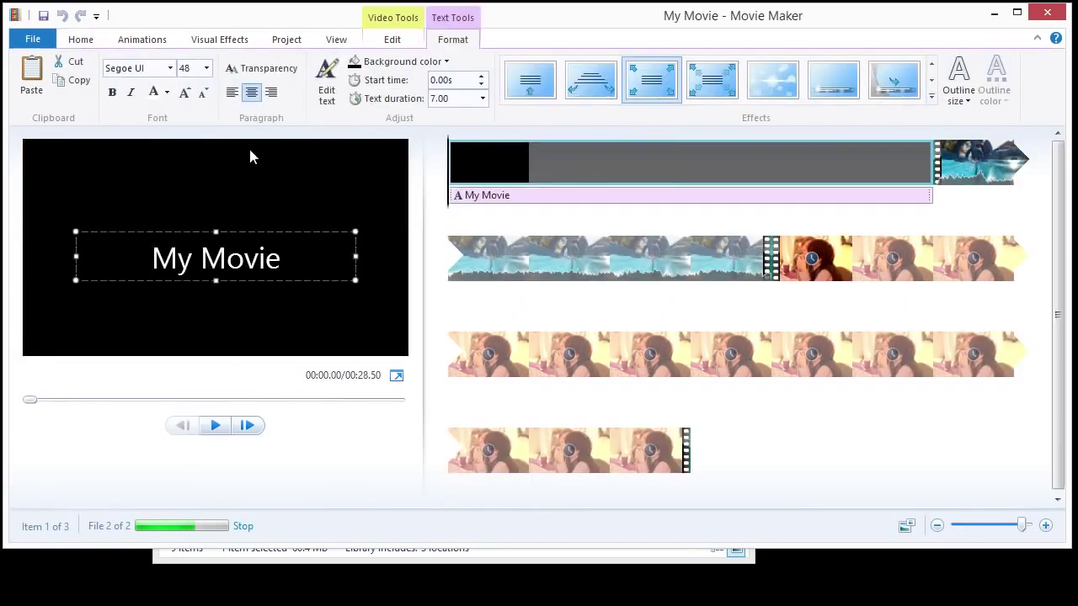
left_click(240, 44)
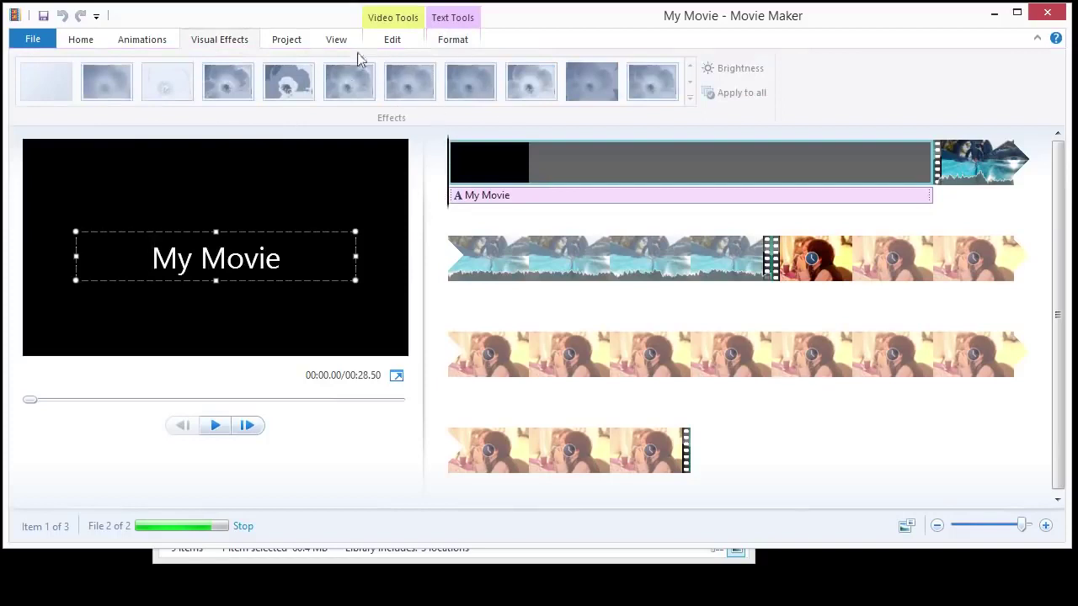
left_click(289, 44)
left_click(221, 46)
left_click(227, 82)
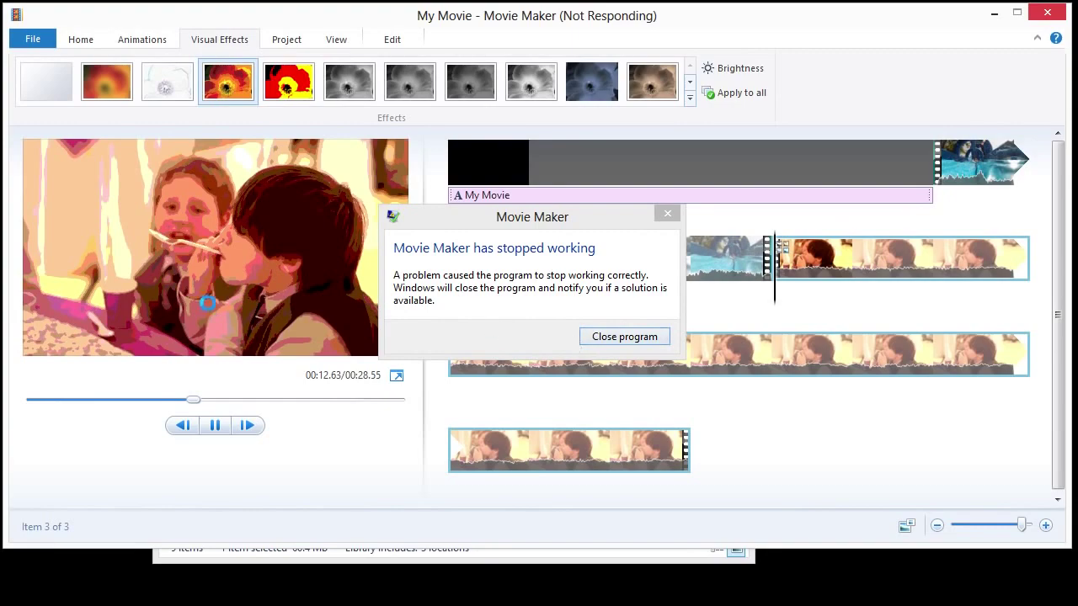
left_click(602, 339)
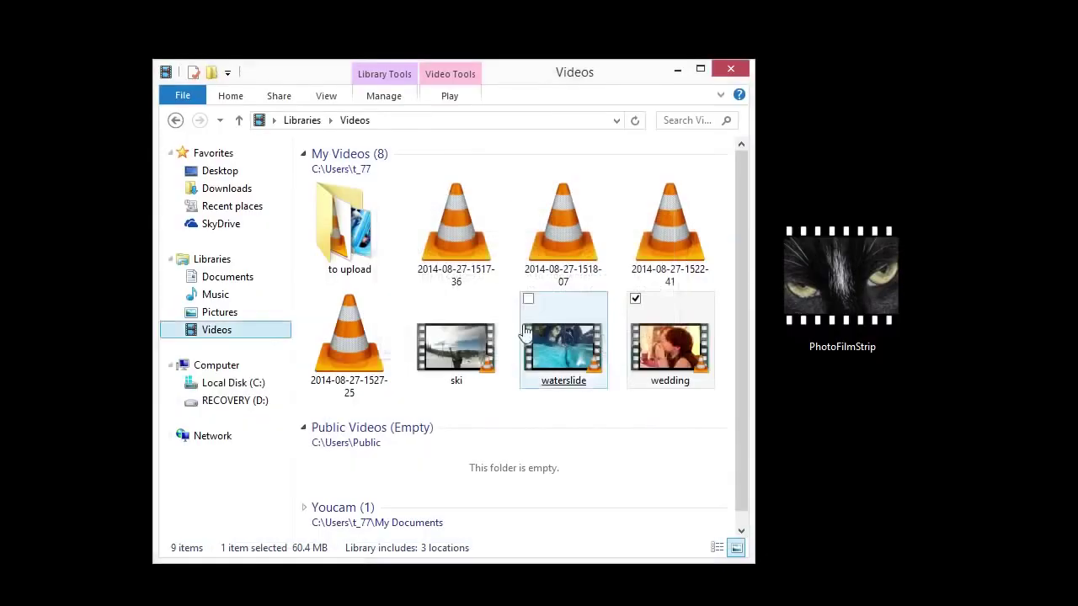
Minimize the Videos folder window.
left_click(675, 72)
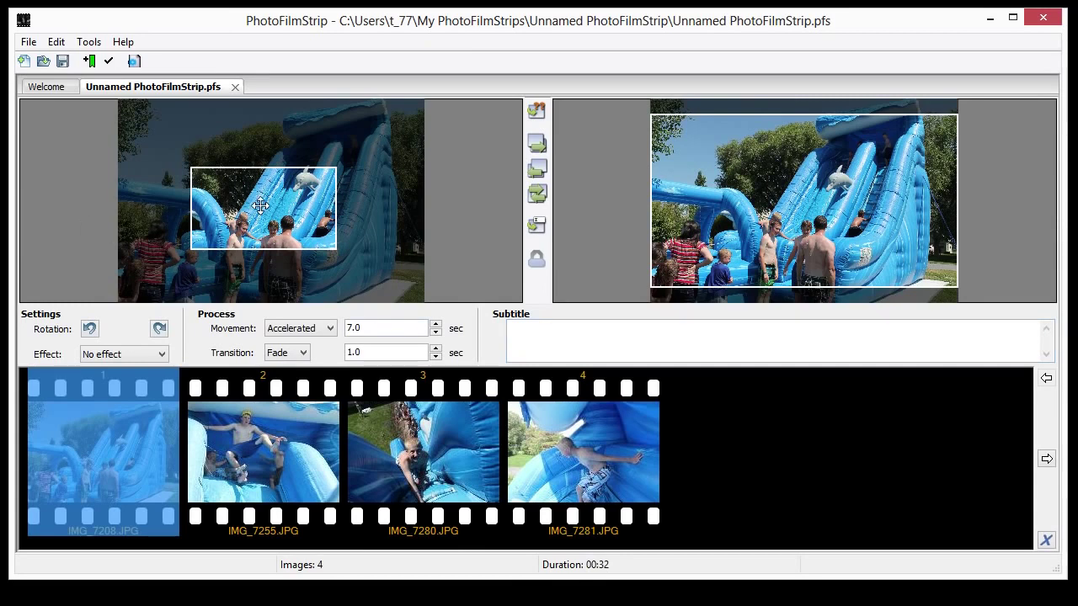
Shift the starting crop rectangles of the first and fourth waterslide images.
left_click_drag(268, 203, 207, 207)
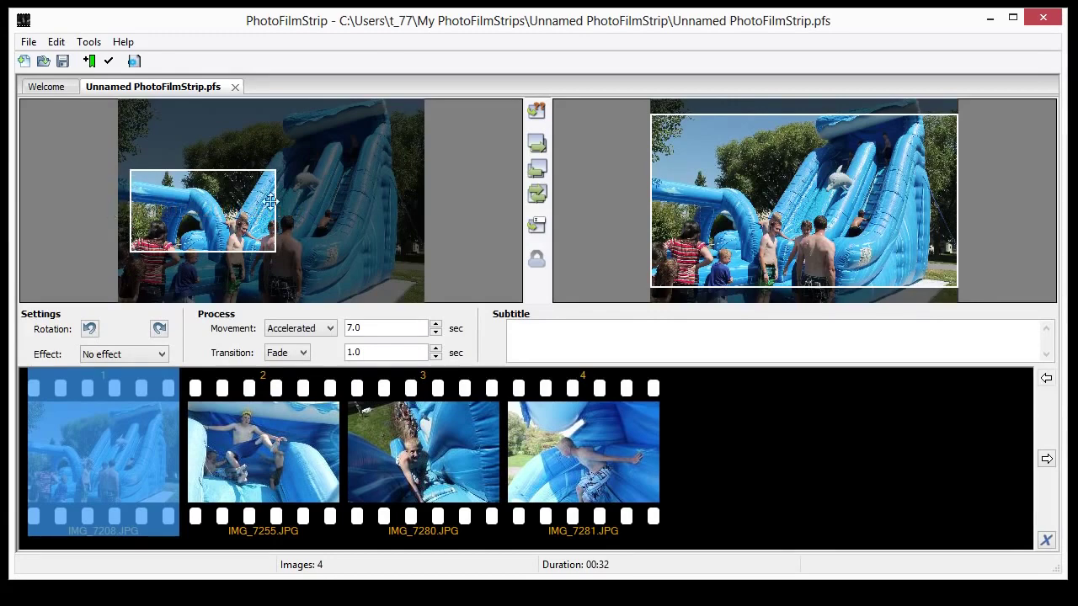
left_click_drag(199, 214, 266, 213)
left_click(250, 414)
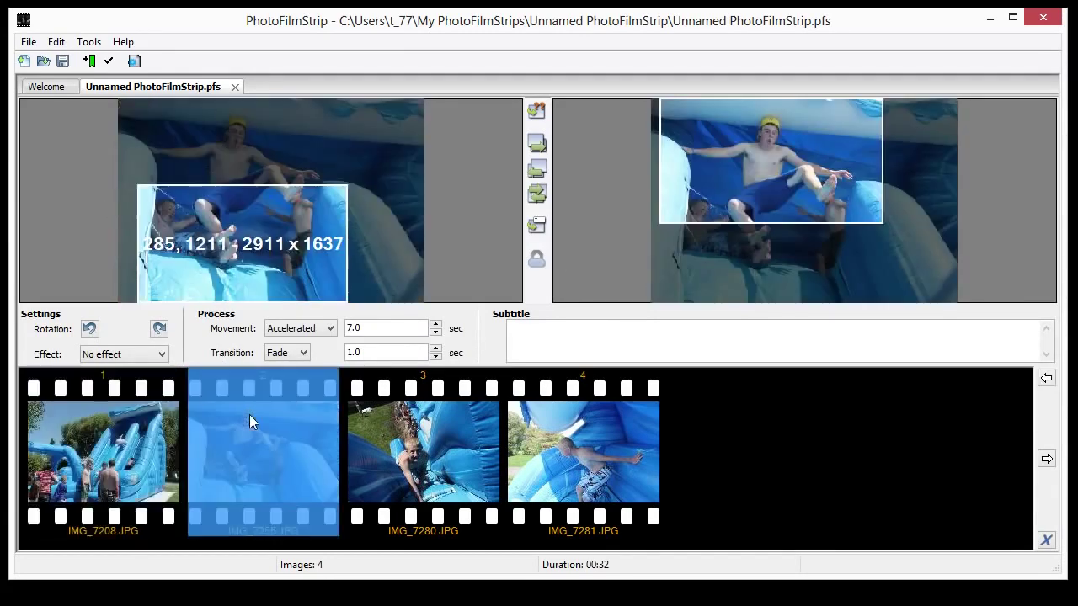
left_click(407, 454)
left_click(524, 455)
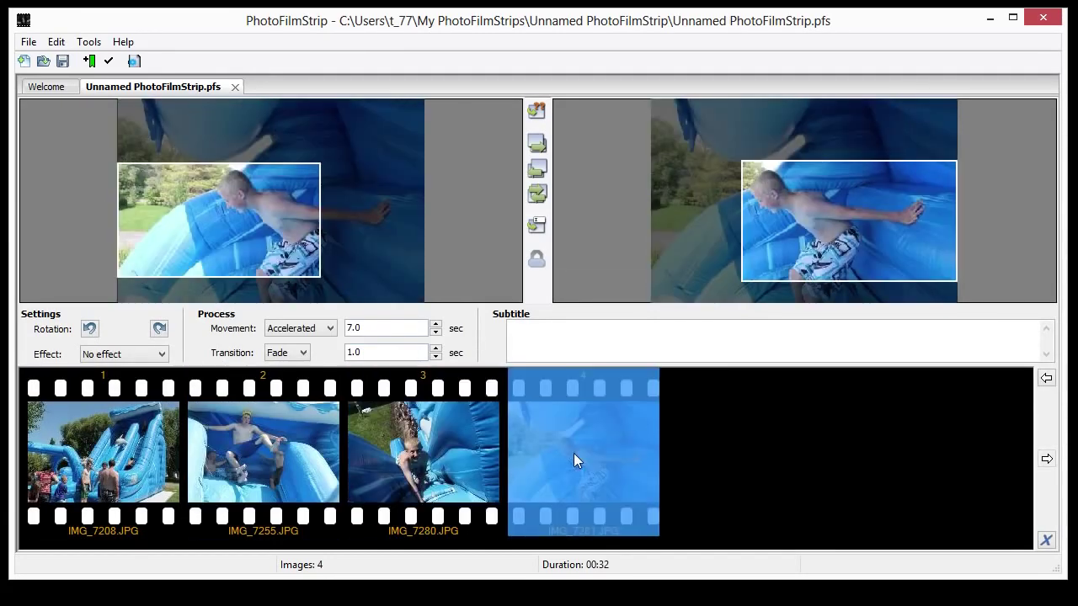
mouse_move(162, 220)
left_mouse_down()
mouse_move(262, 219)
mouse_move(163, 218)
left_mouse_up()
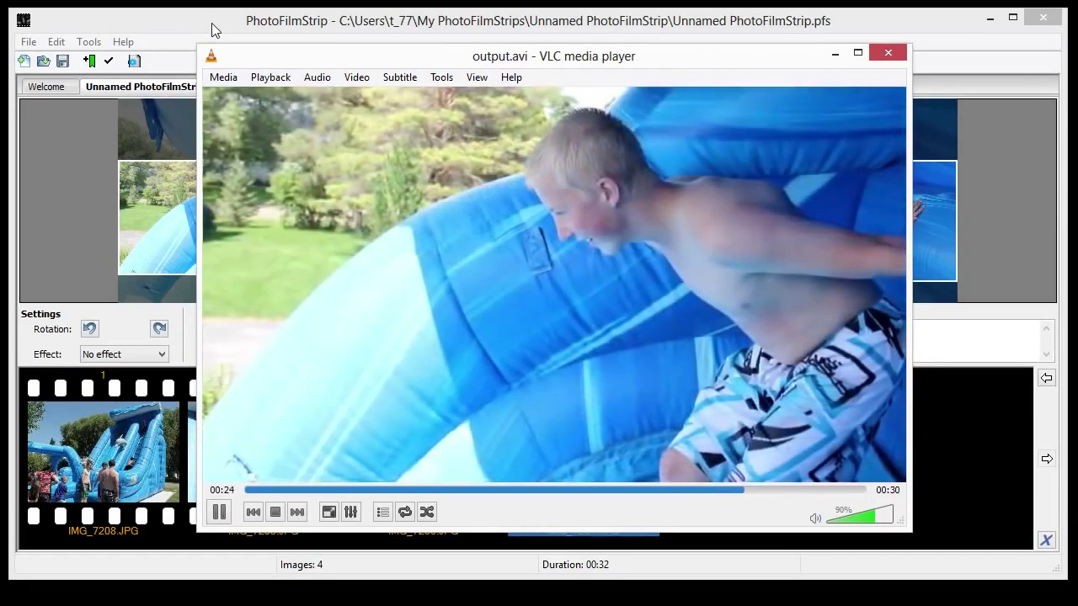
Pause the output.avi playback and minimize both VLC and PhotoFilmStrip.
left_click(218, 513)
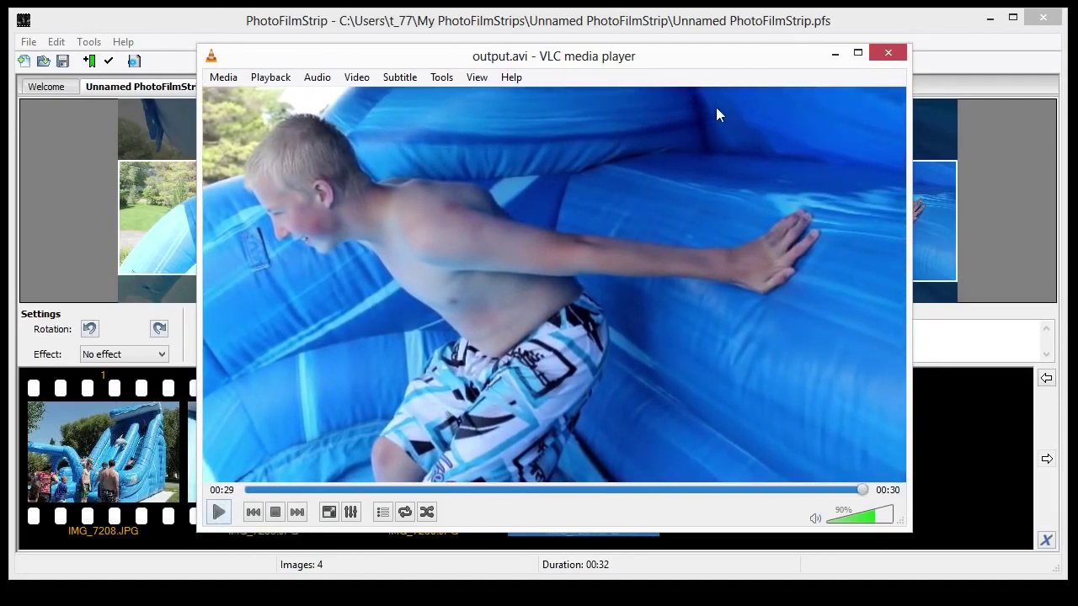
left_click(835, 58)
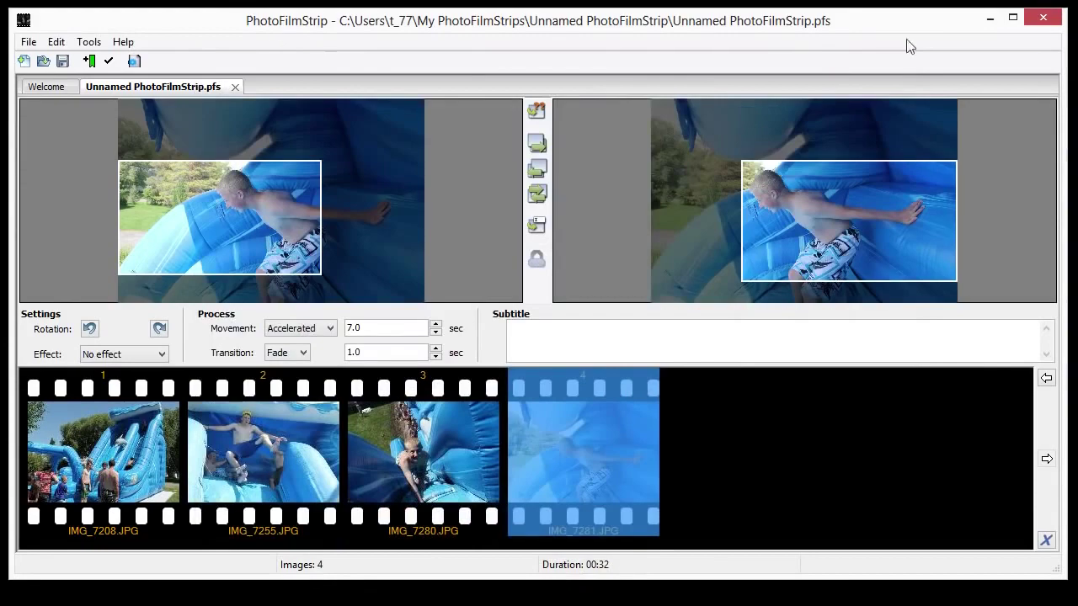
left_click(988, 18)
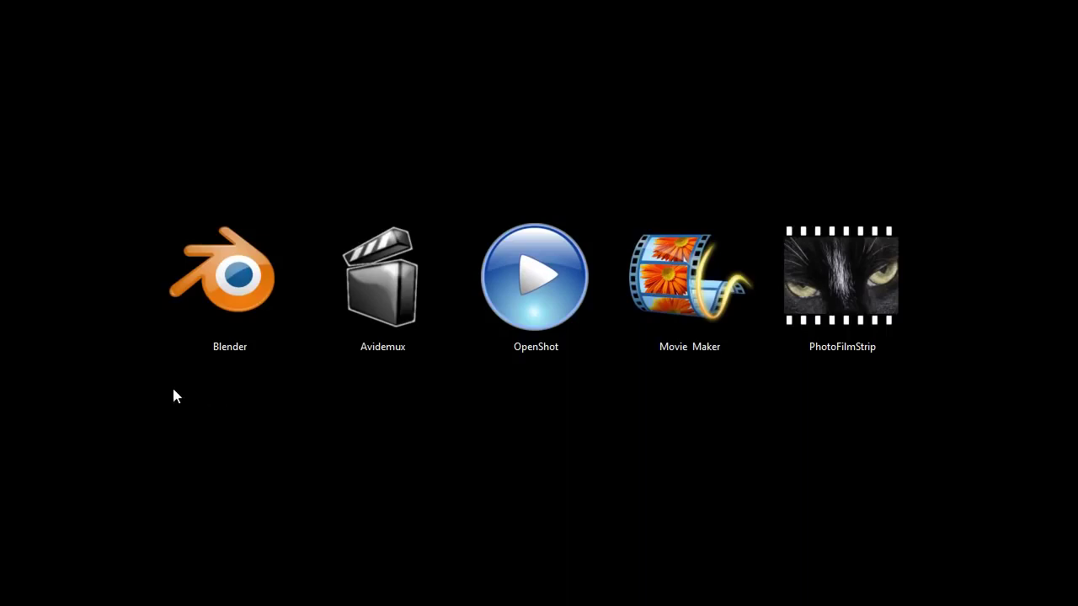
left_click_drag(108, 201, 828, 337)
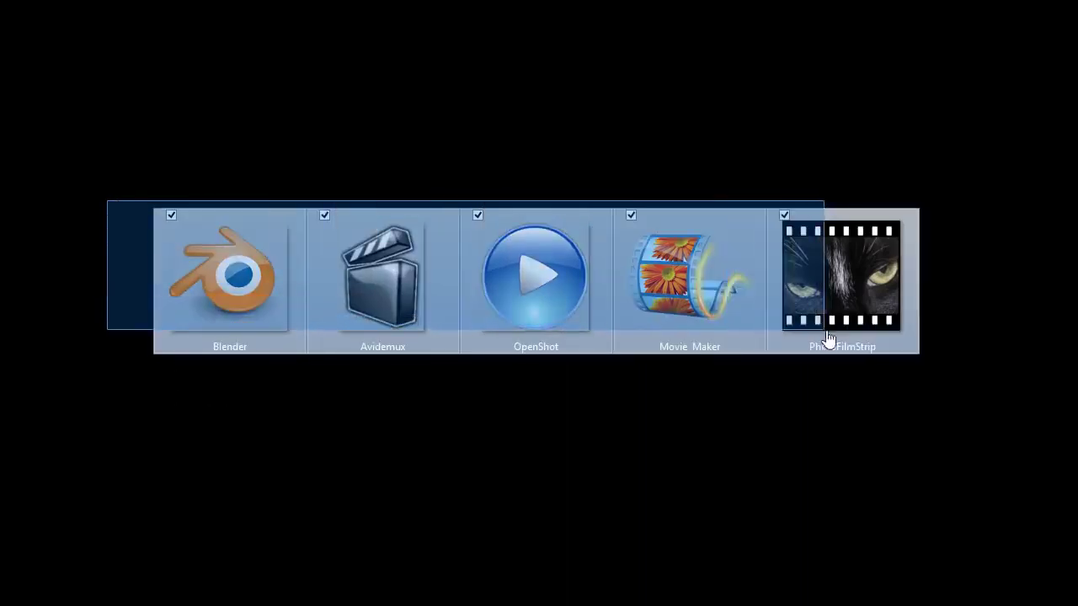
left_click(624, 431)
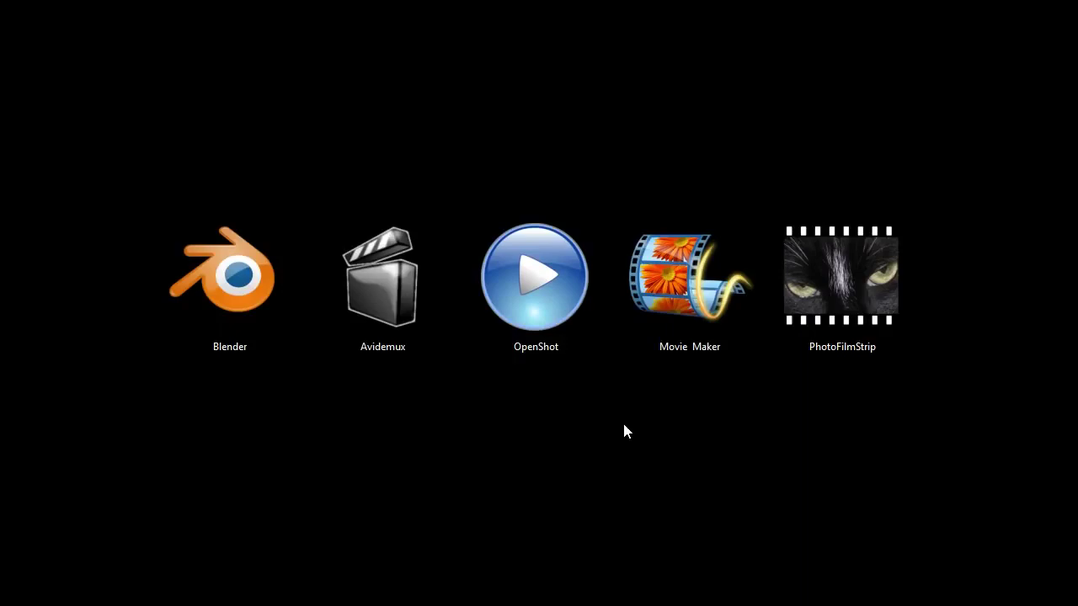